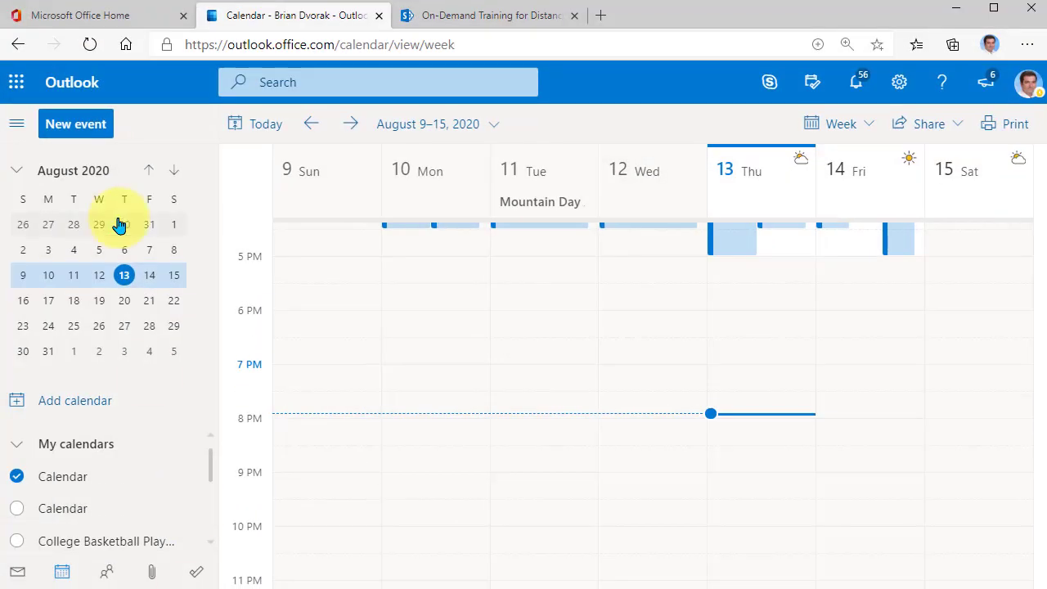
left_click(113, 16)
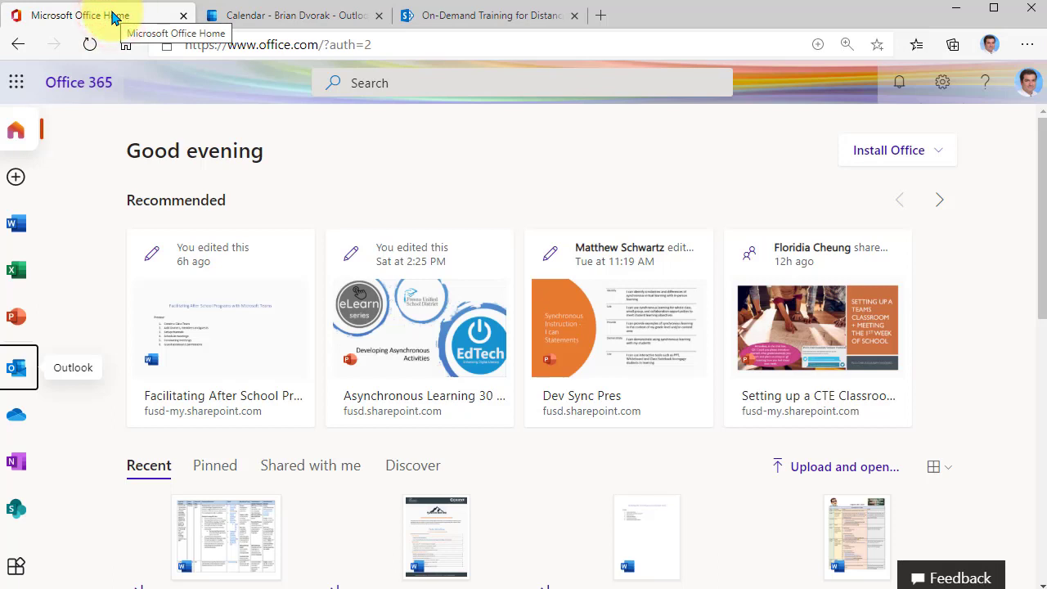
left_click(16, 374)
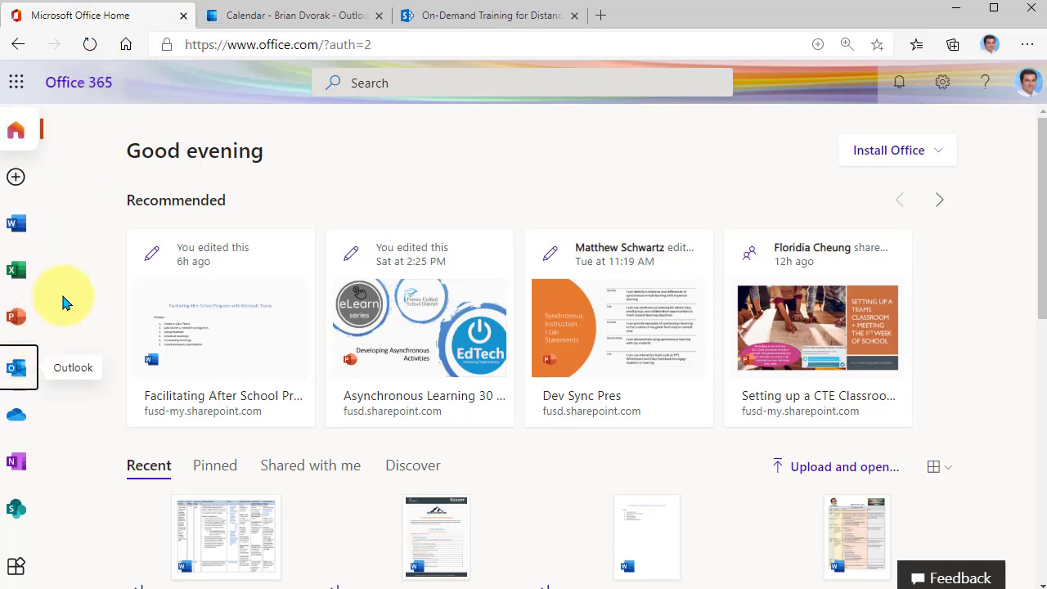
left_click(286, 18)
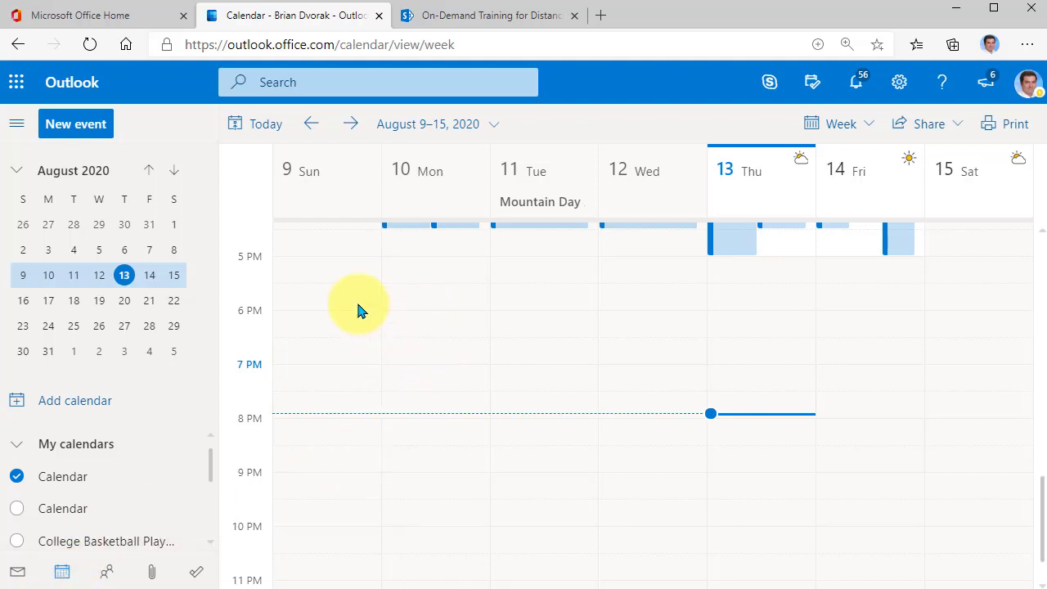
Start a new calendar event titled Office Hours.
left_click(103, 135)
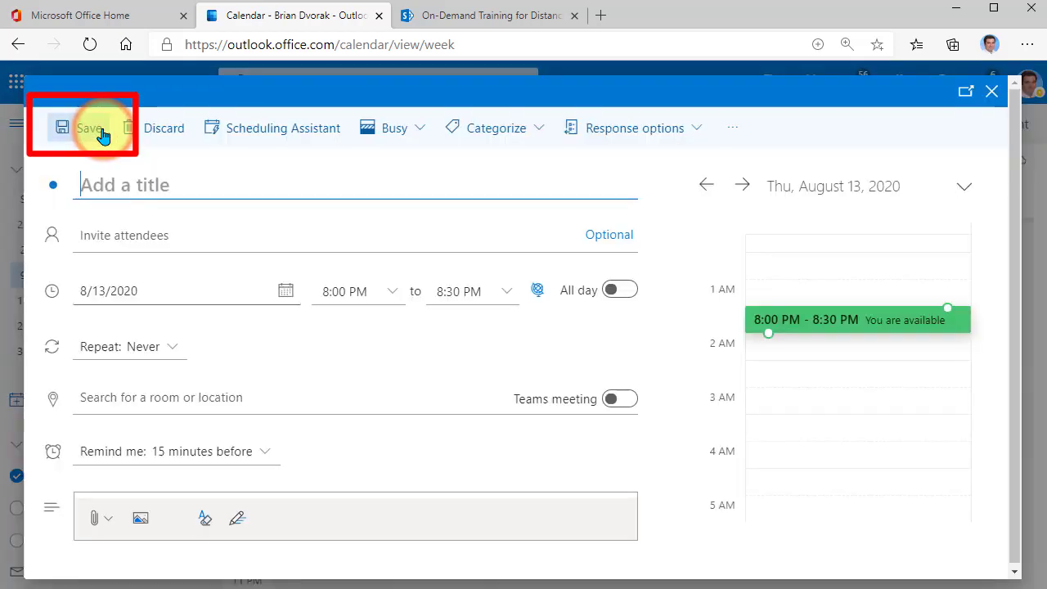
left_click(207, 180)
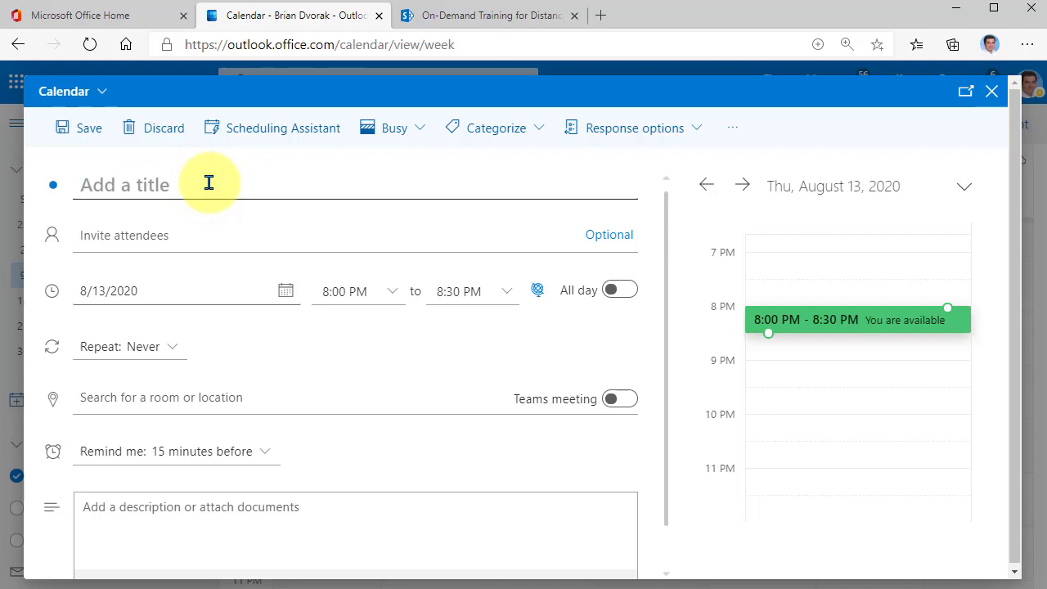
type("Office Hours")
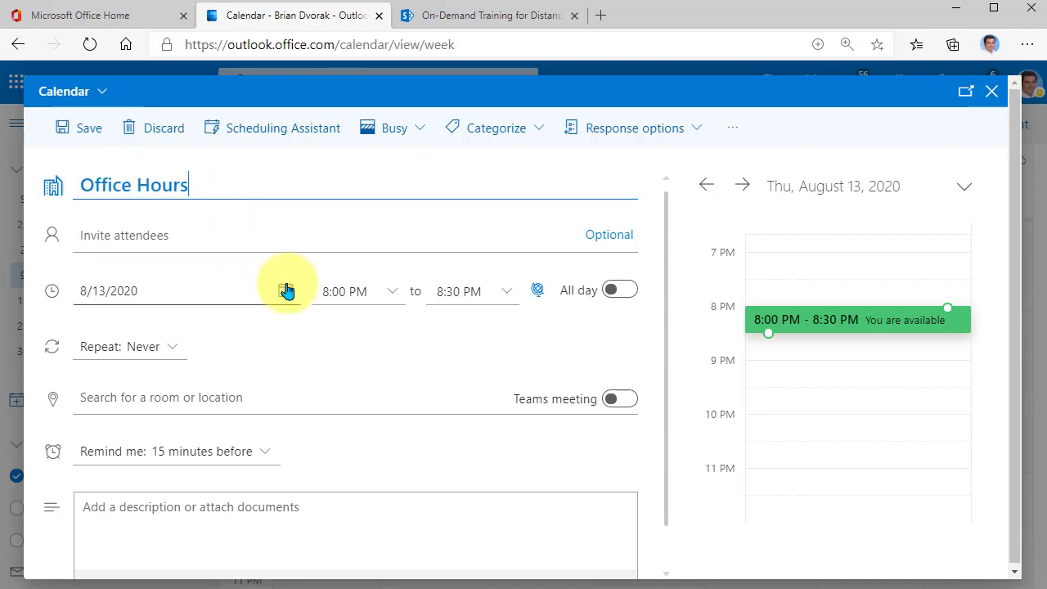
Set the event to start at 2:00 PM and end at 4:30 PM.
left_click(397, 294)
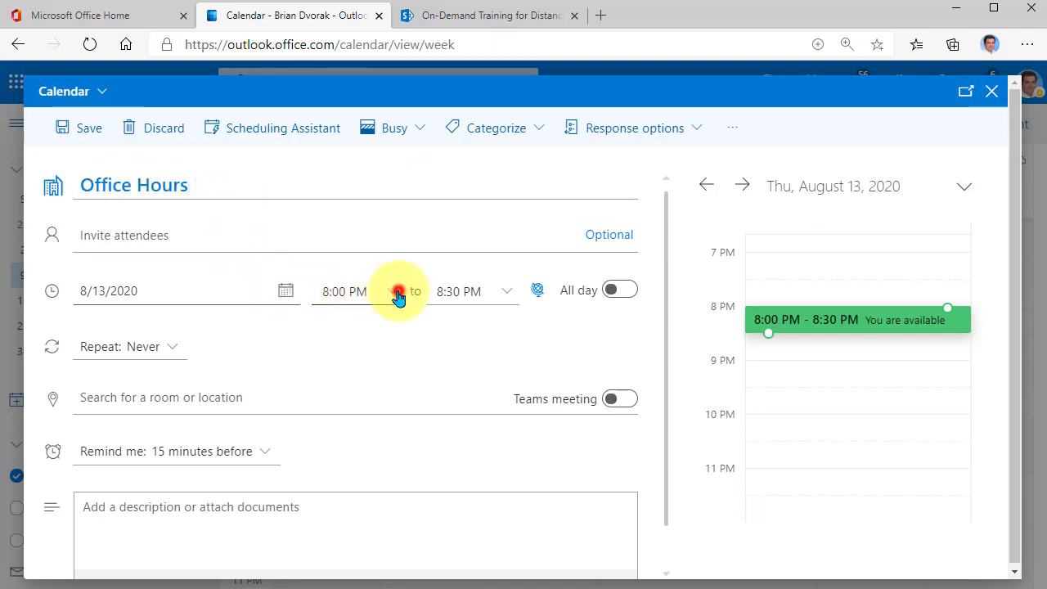
left_click(416, 409)
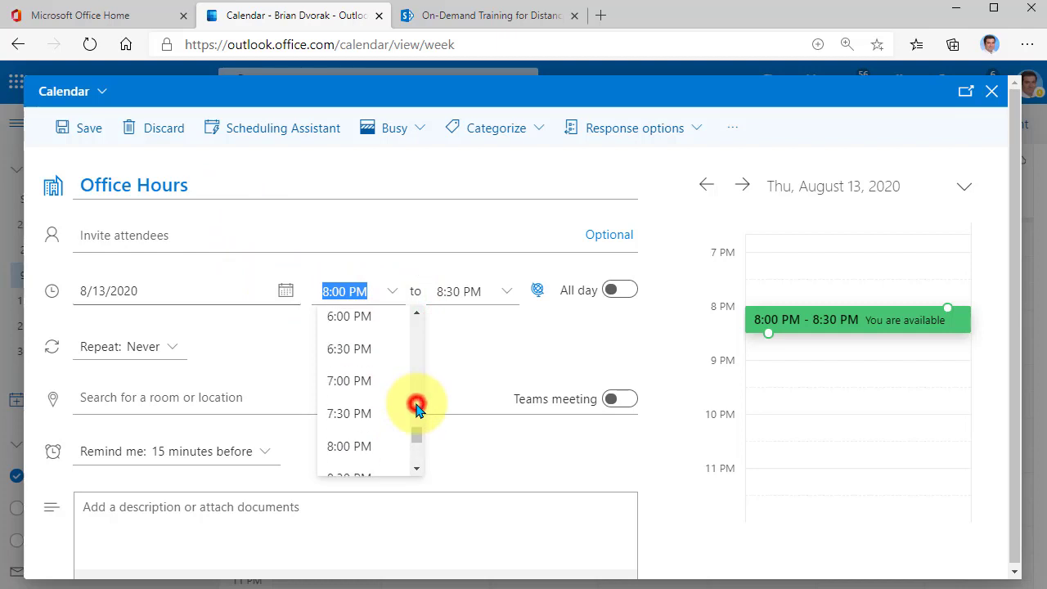
left_click(415, 409)
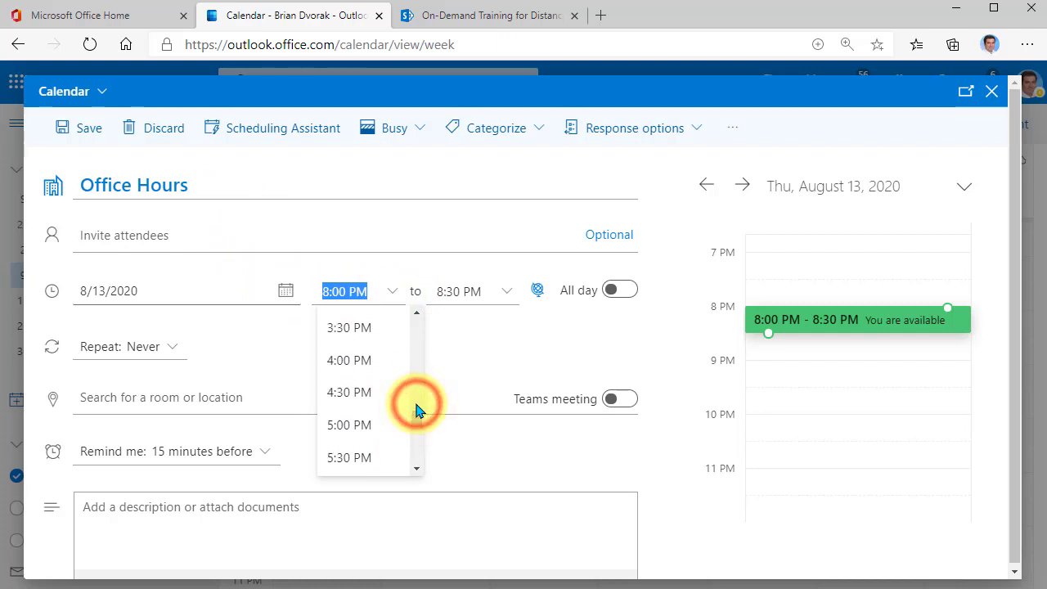
left_click(418, 341)
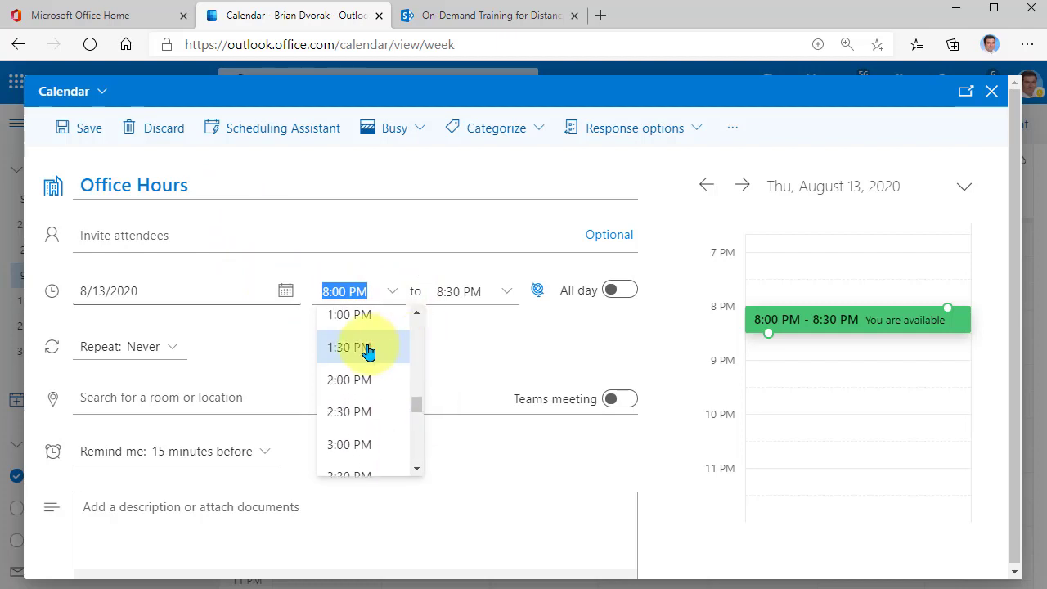
left_click(348, 378)
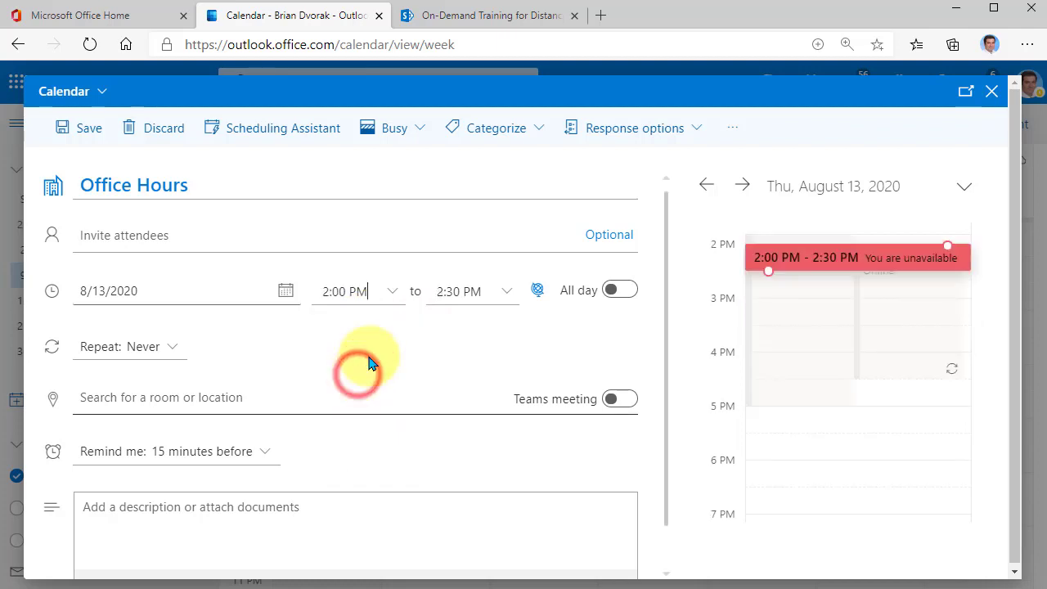
left_click(506, 298)
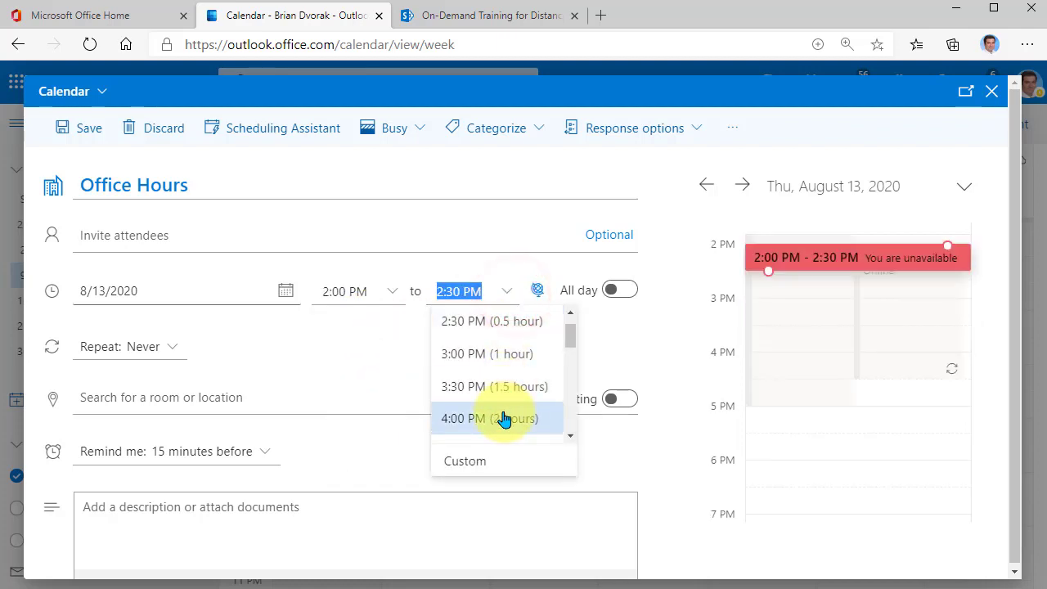
scroll(571, 431, "down", 1)
left_click(538, 432)
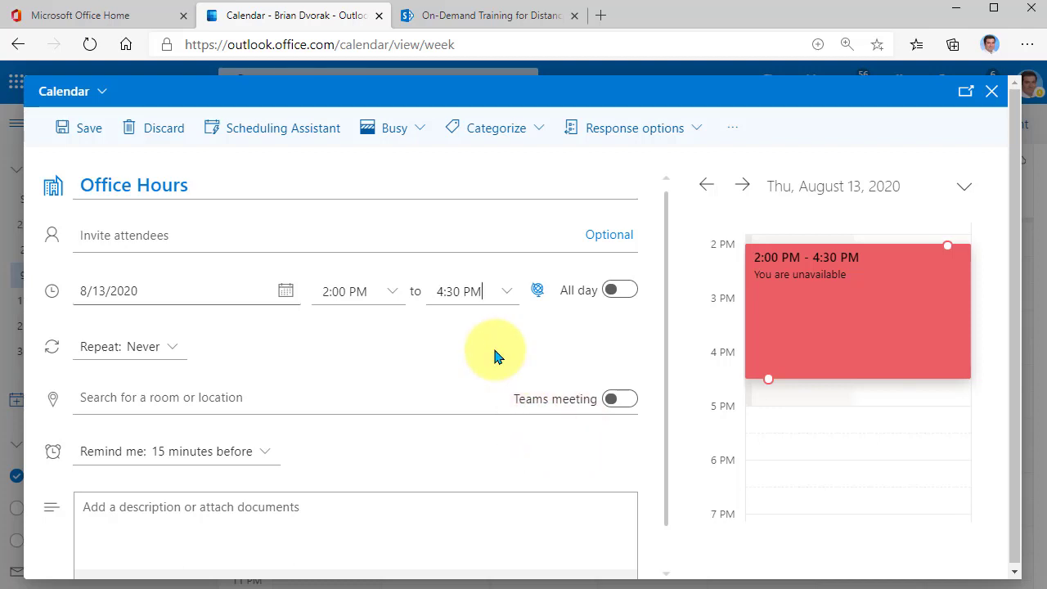
left_click(175, 350)
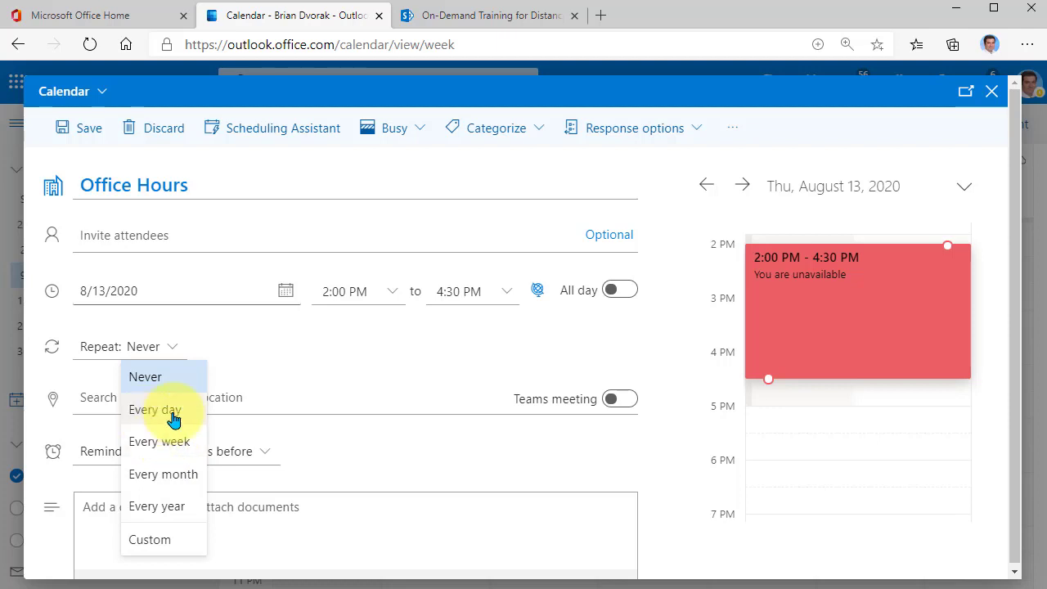
Choose a custom repeat on Monday, Tuesday, Wednesday, Thursday and Friday.
left_click(162, 549)
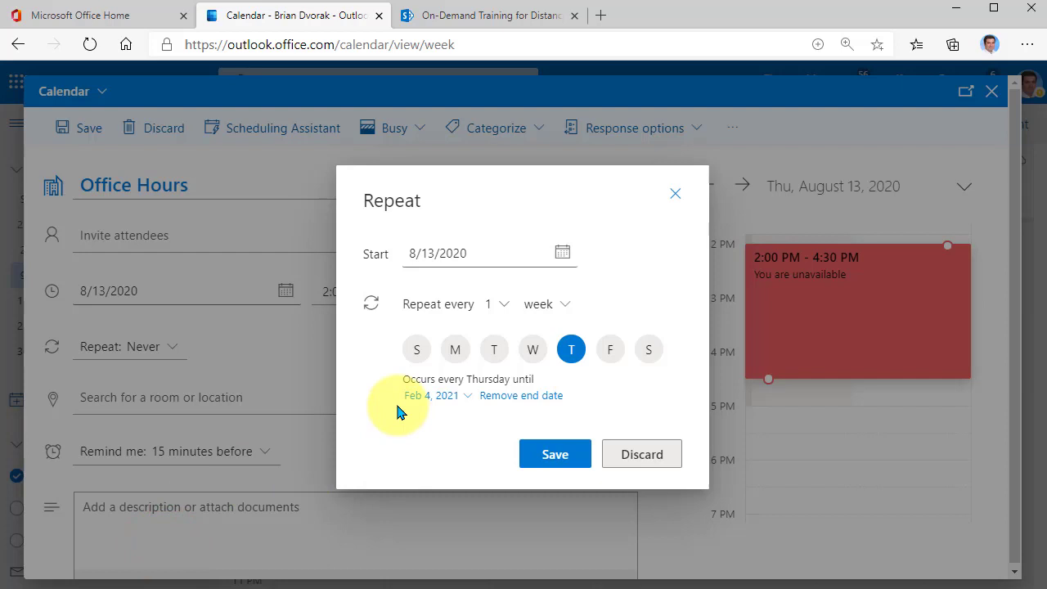
left_click(452, 350)
left_click(493, 350)
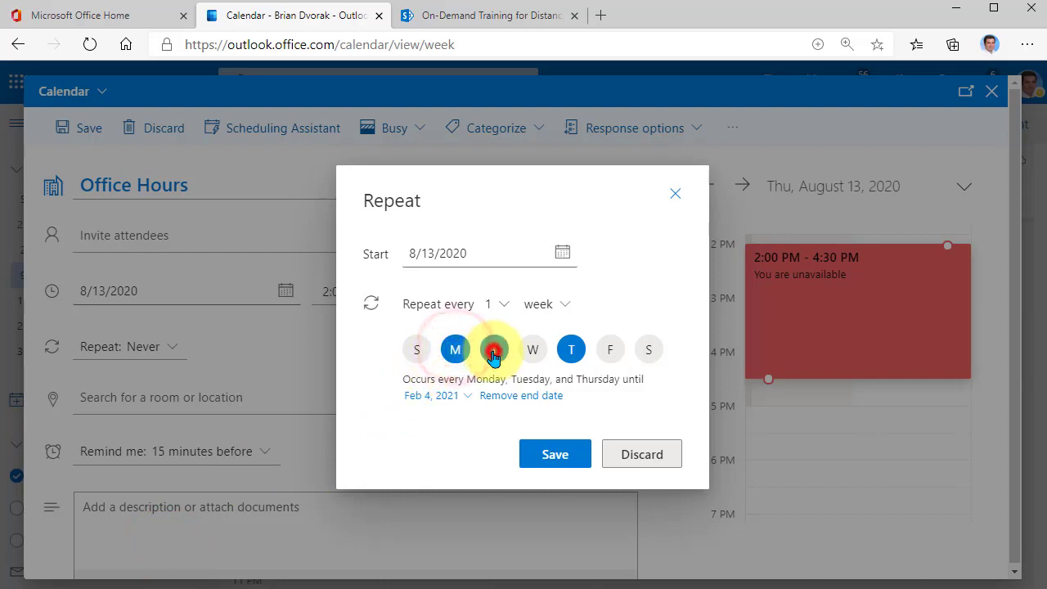
left_click(532, 351)
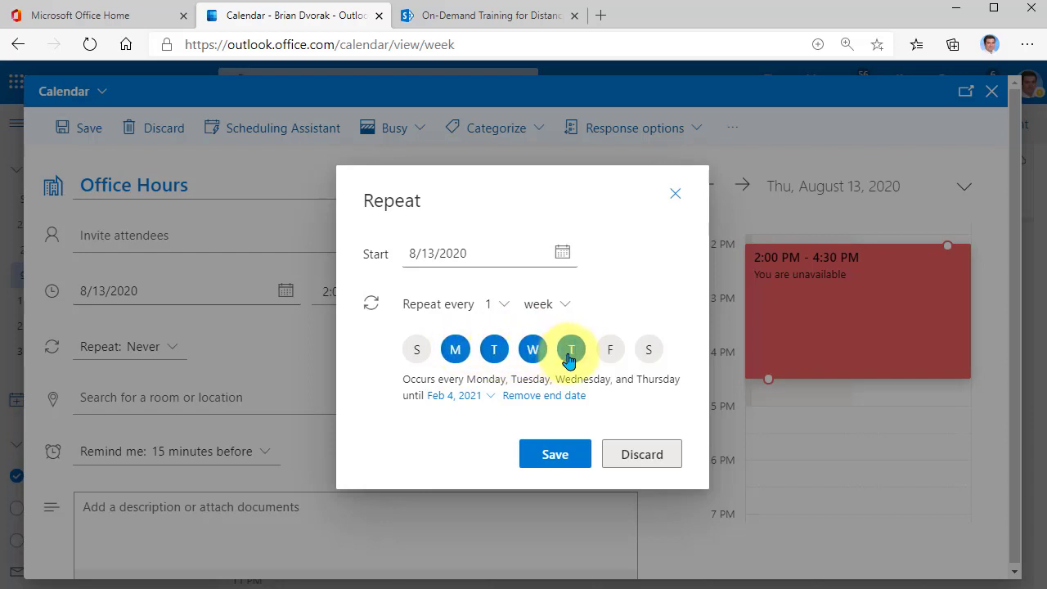
left_click(612, 355)
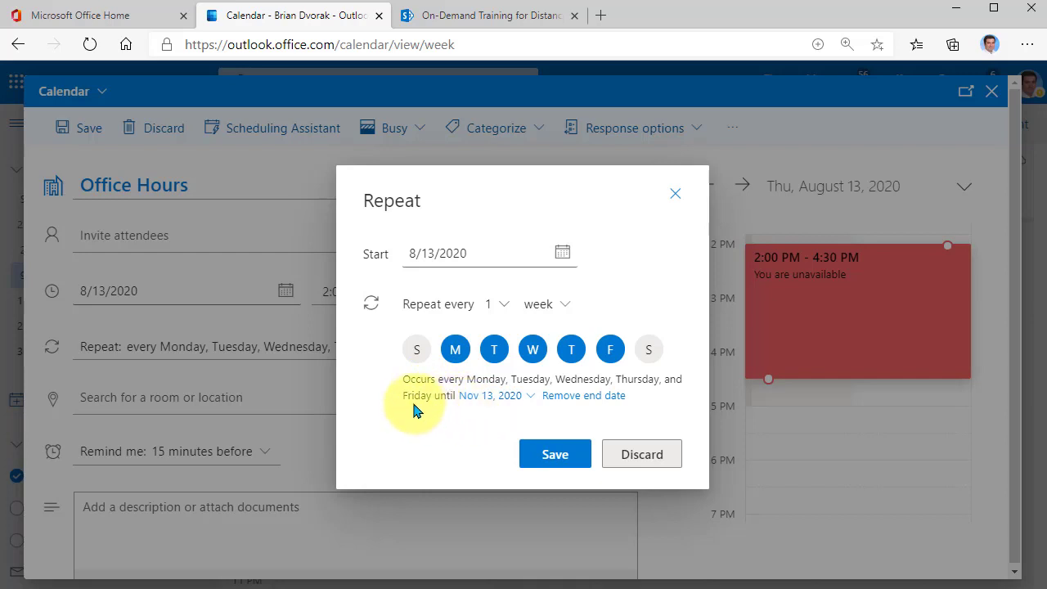
End the repetition on June 11, 2021 and save the weekday repeat rule.
left_click(530, 398)
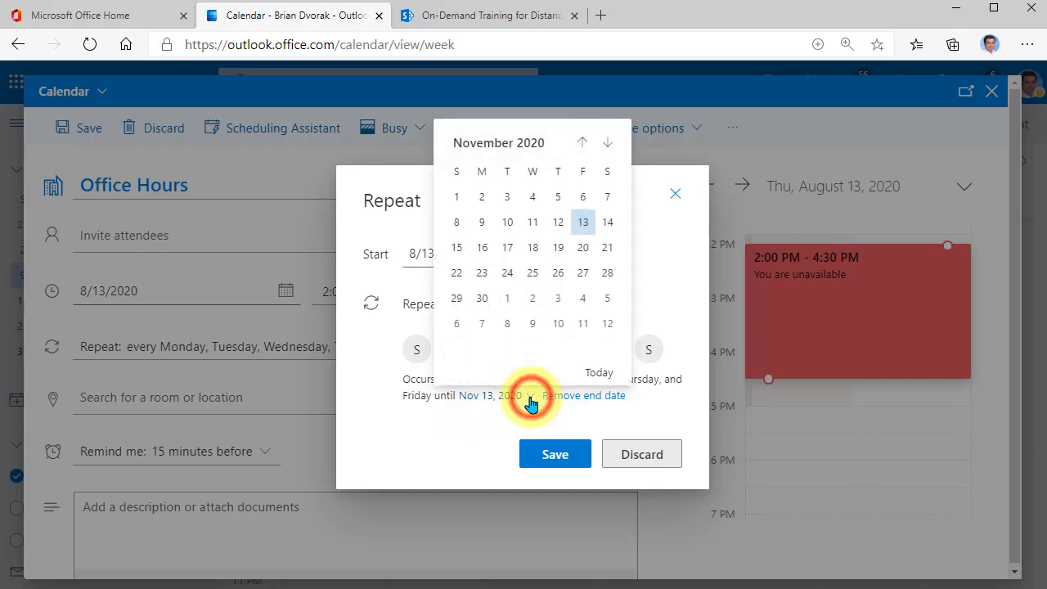
left_click(614, 146)
left_click(615, 145)
left_click(616, 144)
left_click(616, 144)
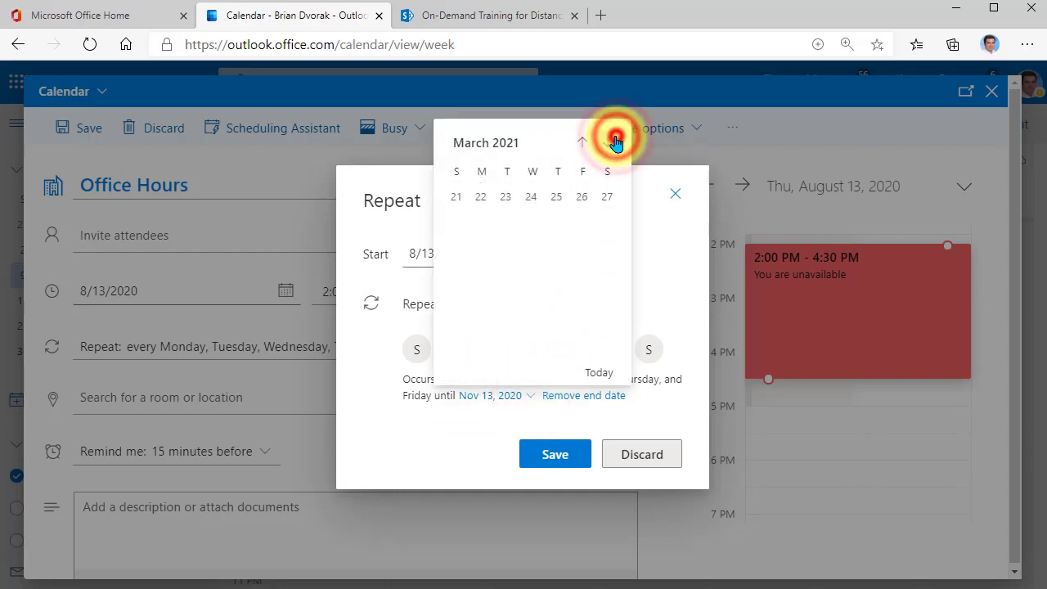
left_click(616, 143)
left_click(617, 143)
left_click(616, 144)
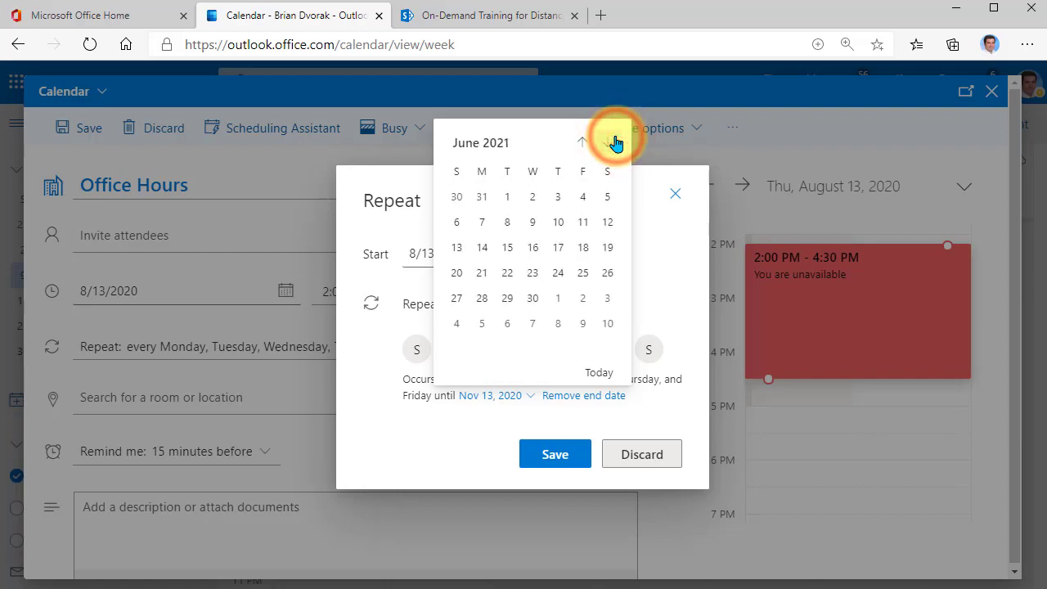
left_click(583, 228)
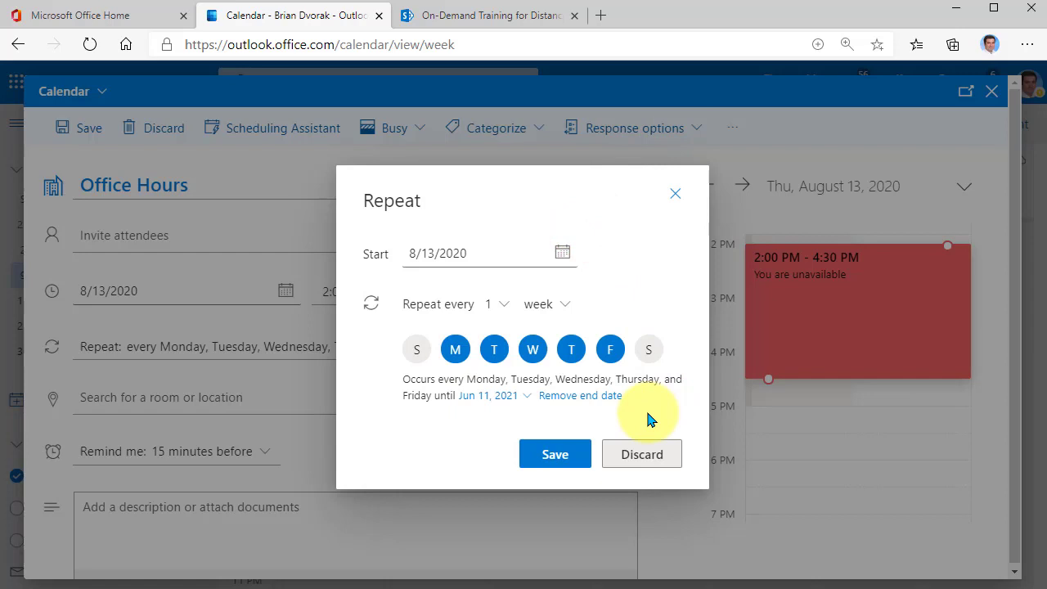
left_click(577, 457)
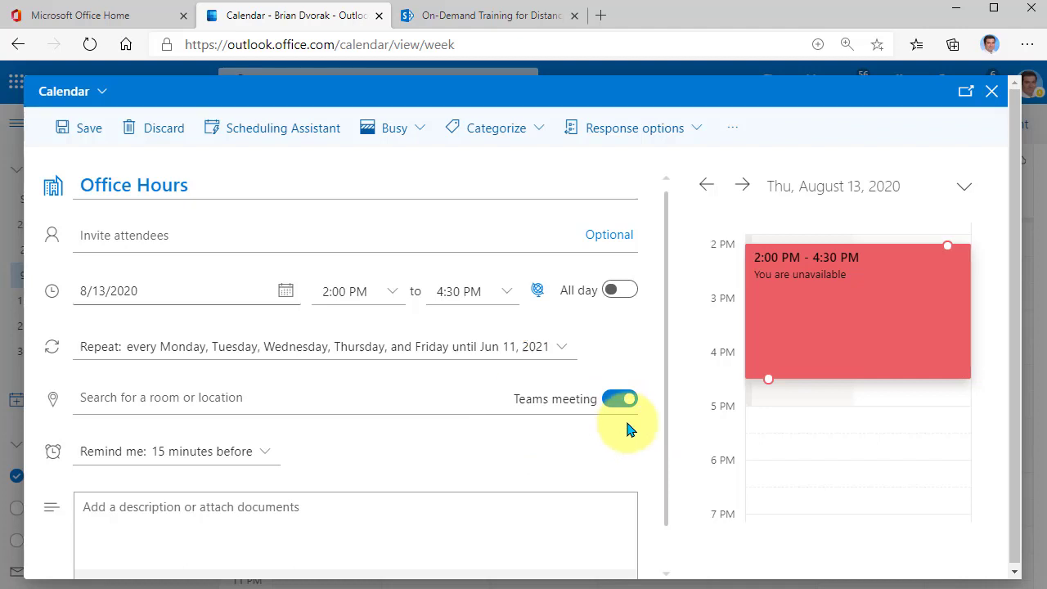
Check the description and attendee fields, then scroll back up to the Office Hours title.
left_click_drag(667, 361, 661, 409)
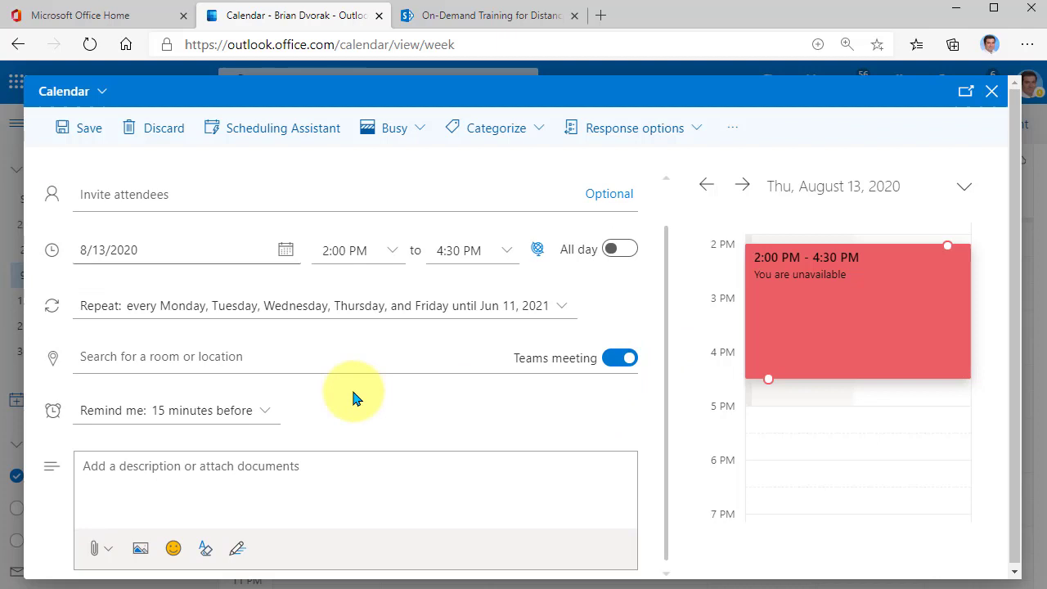
left_click(262, 459)
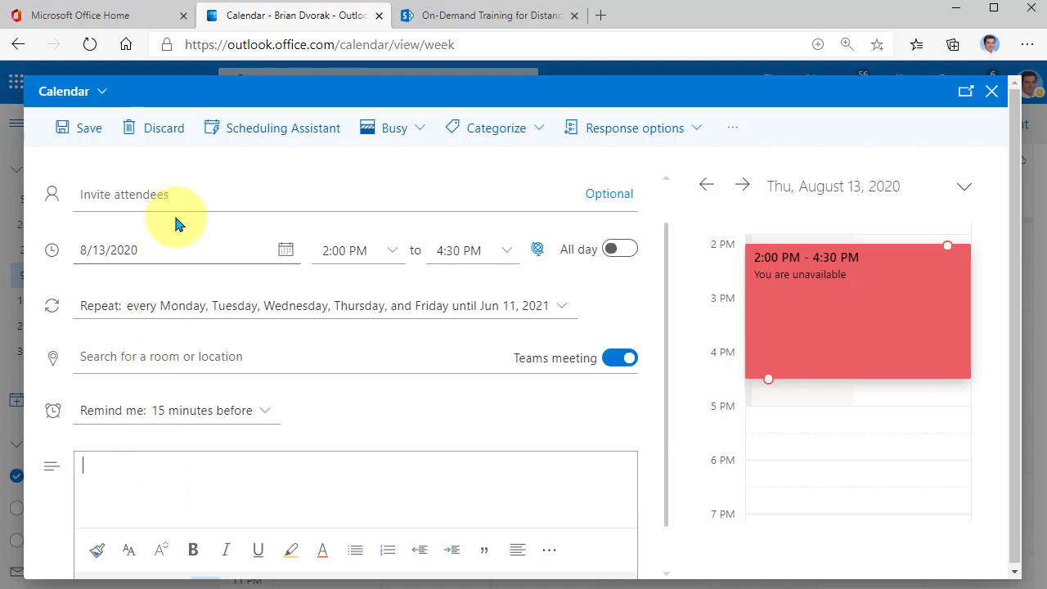
left_click(188, 189)
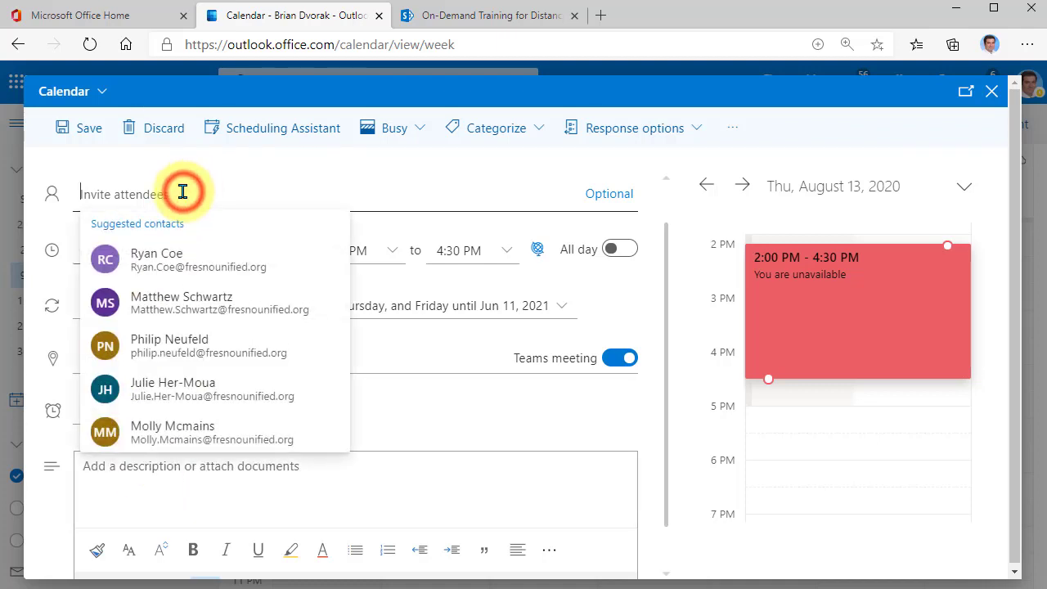
key("Escape")
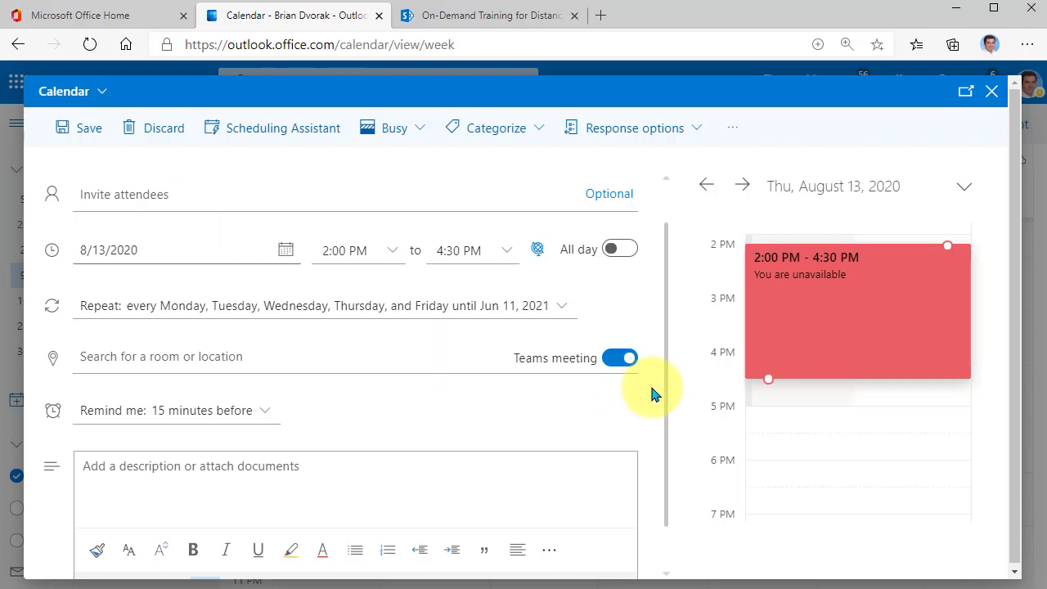
left_click_drag(664, 407, 661, 333)
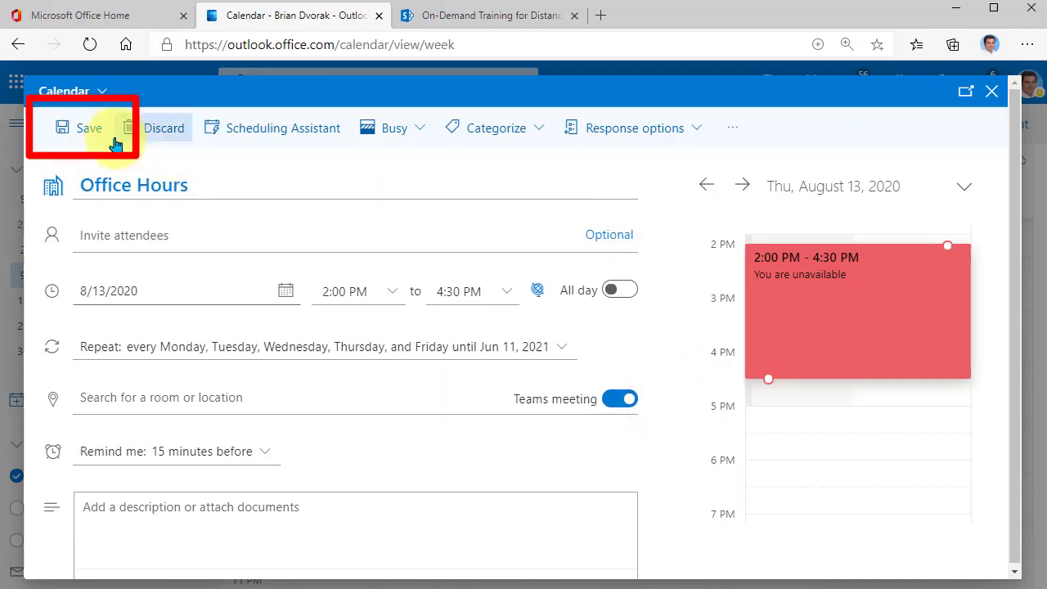
Save the recurring event and check each Monday–Friday Office Hours occurrence in the week.
left_click(87, 138)
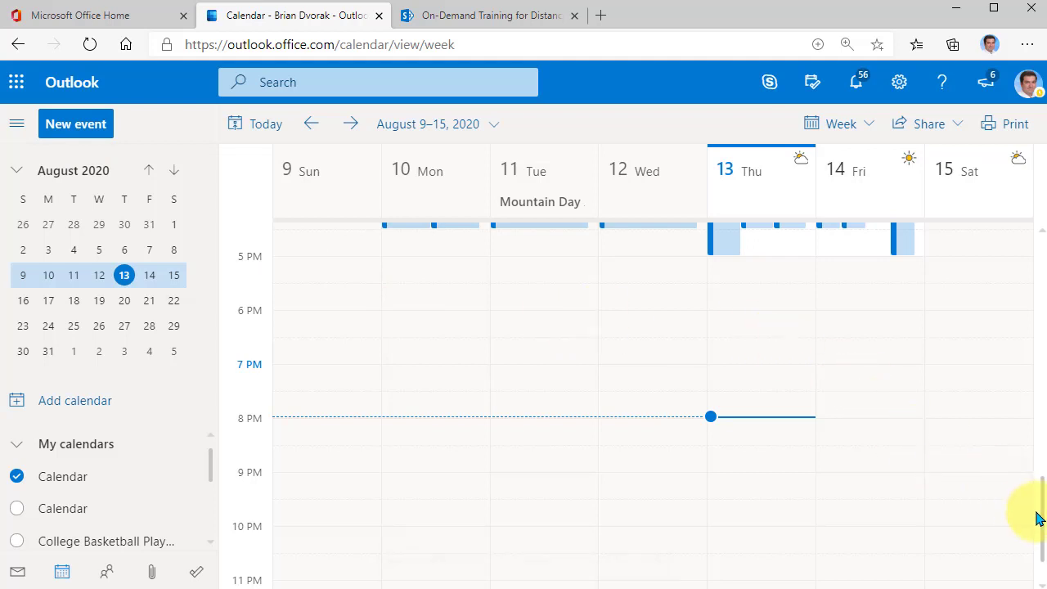
left_click_drag(1041, 352, 1042, 422)
left_click(540, 401)
left_click(458, 391)
left_click(545, 386)
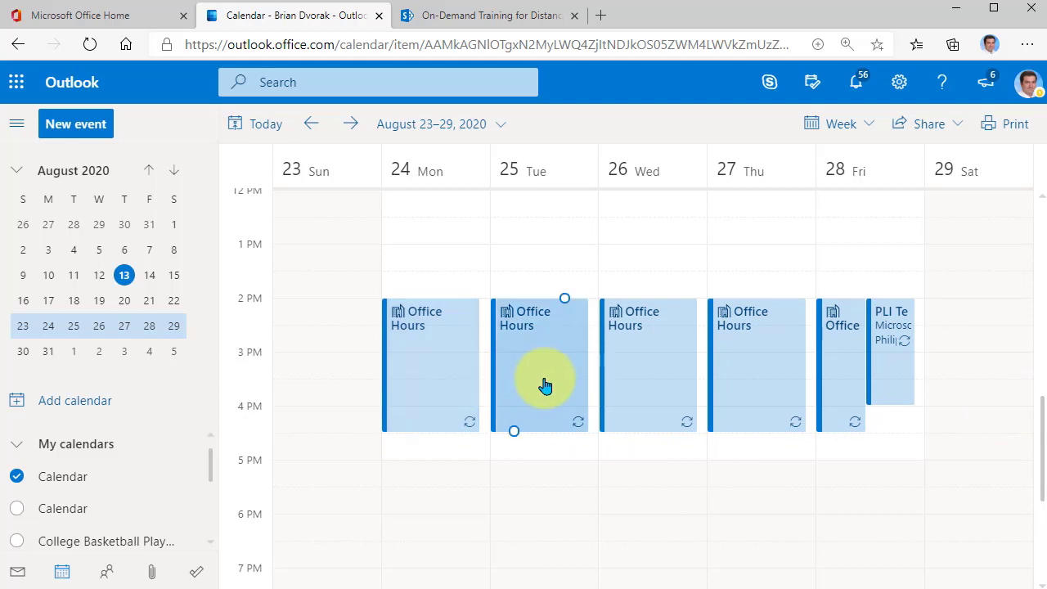
left_click(638, 369)
left_click(737, 369)
left_click(837, 362)
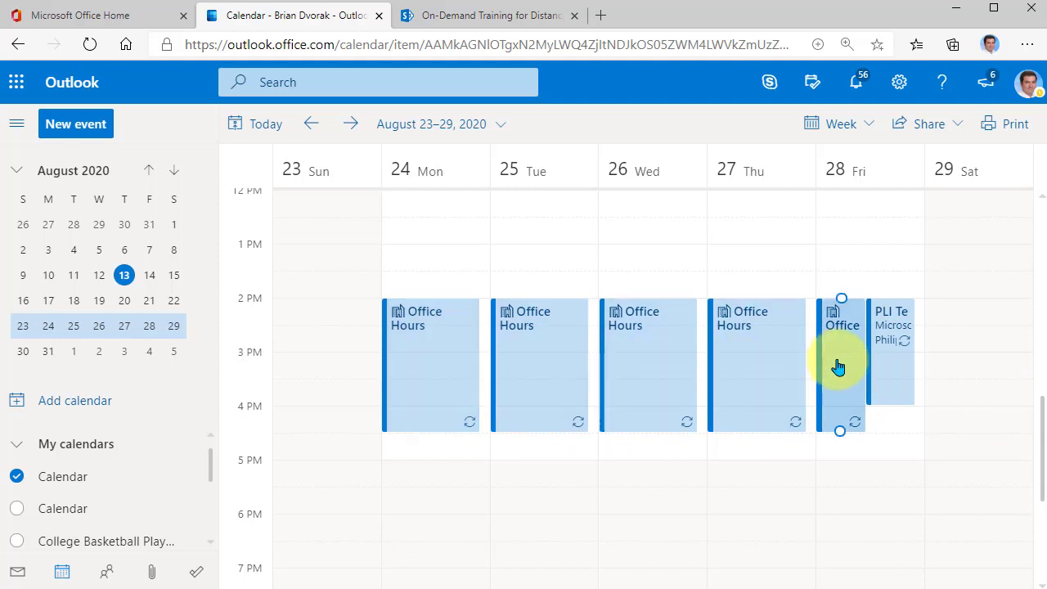
left_click(518, 370)
left_click(444, 371)
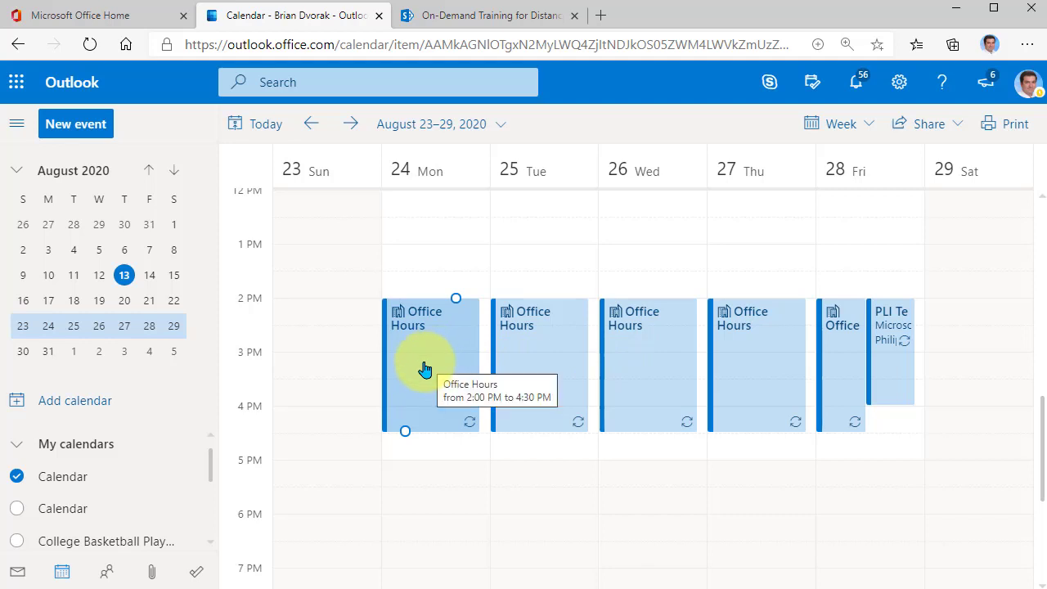
Copy the Teams join link from Monday's Office Hours event and close the event.
double_click(424, 369)
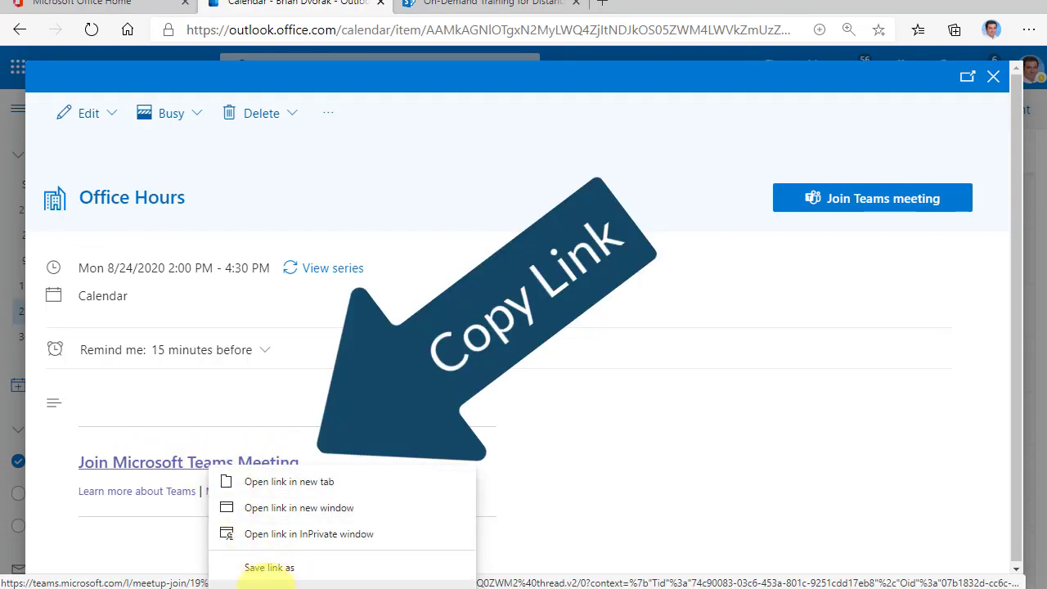
left_click(266, 579)
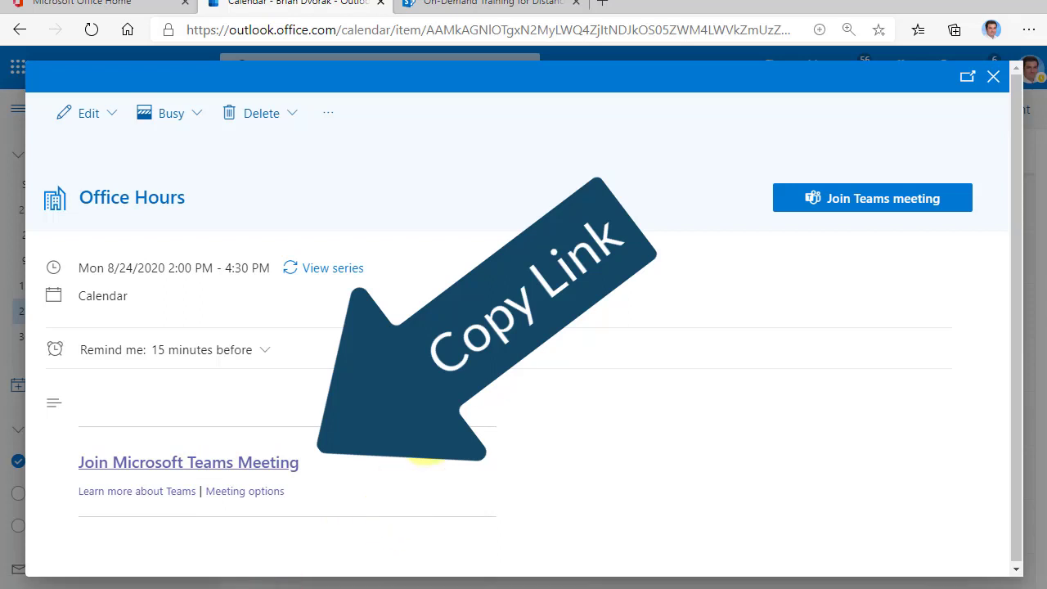
left_click(991, 78)
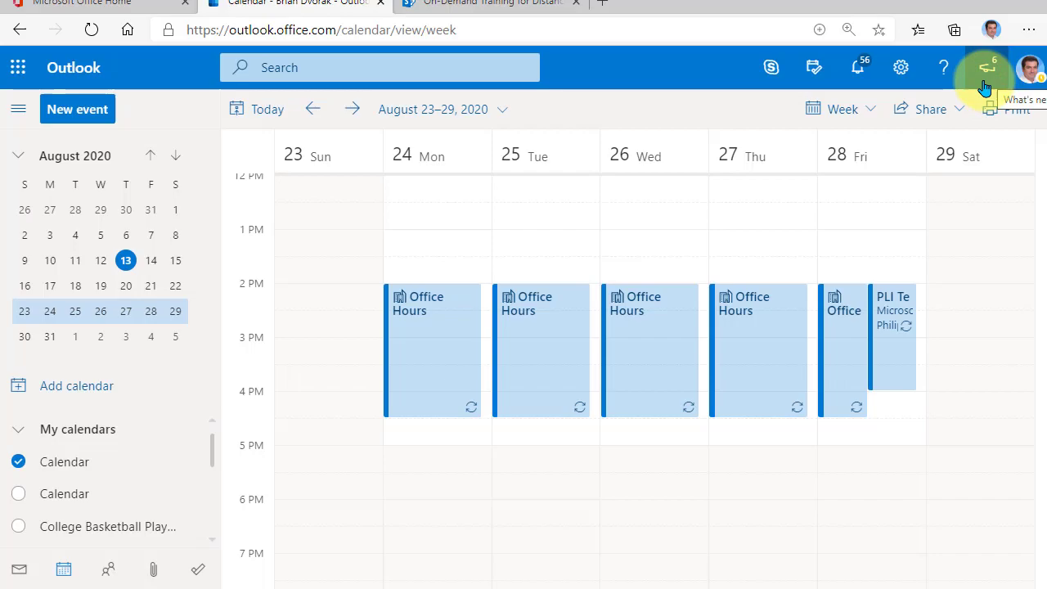
Switch to Teams and start a formatted new post in the Office Hours channel.
left_click(949, 7)
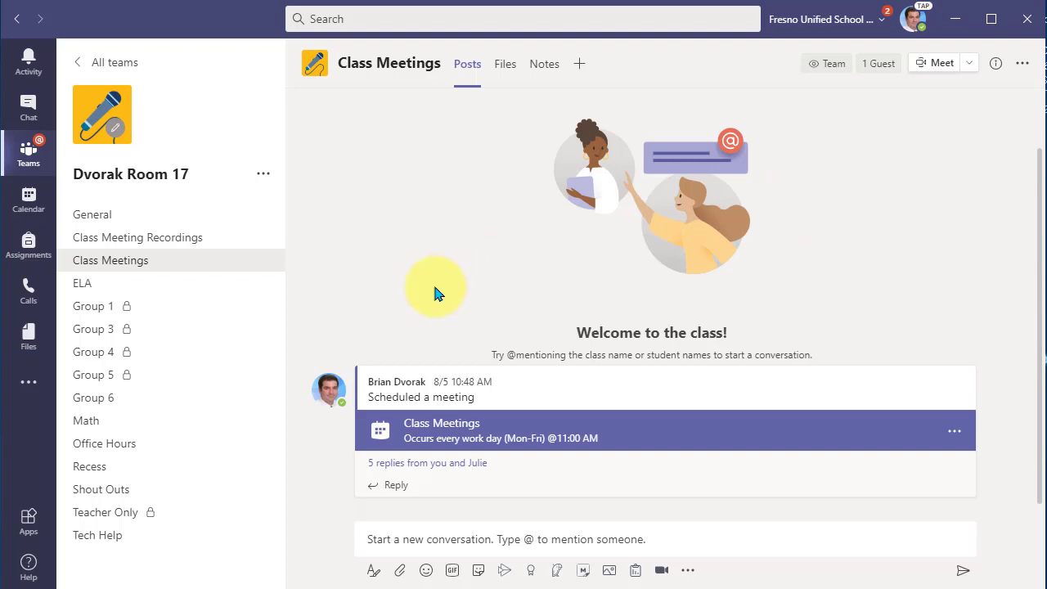
left_click(141, 452)
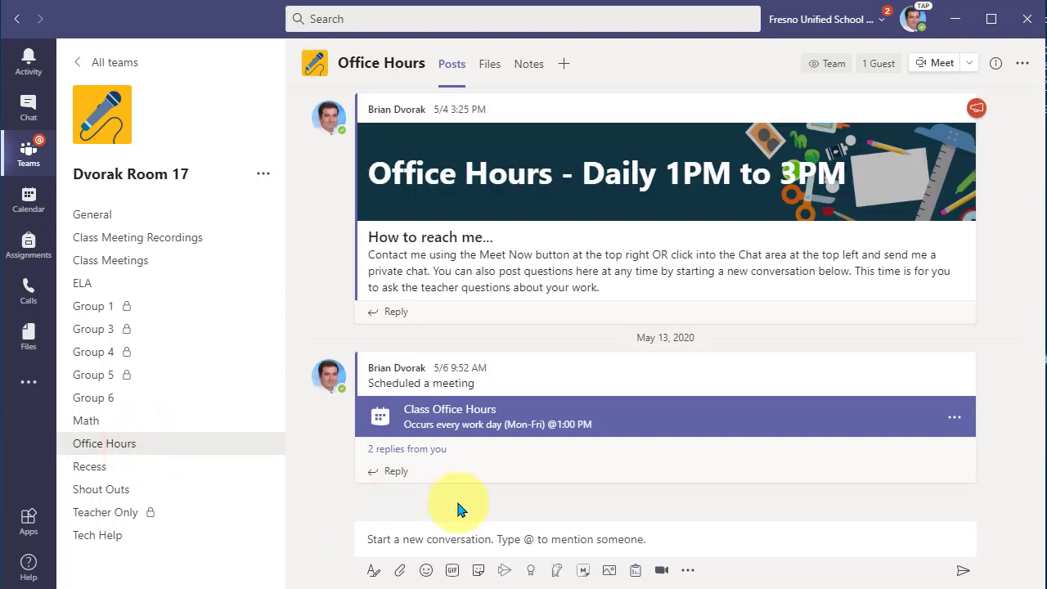
left_click(416, 537)
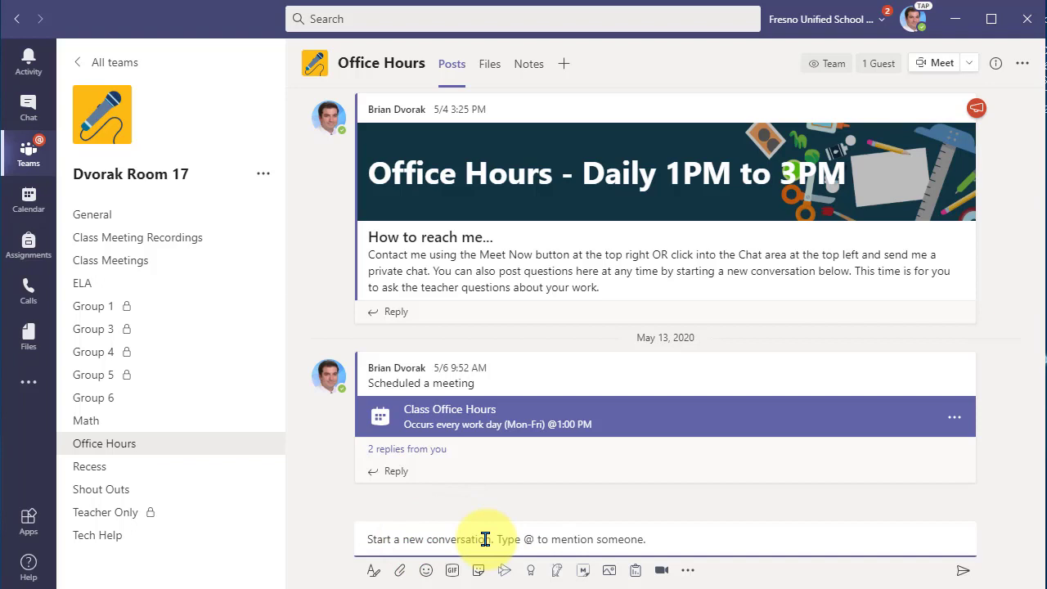
left_click(373, 571)
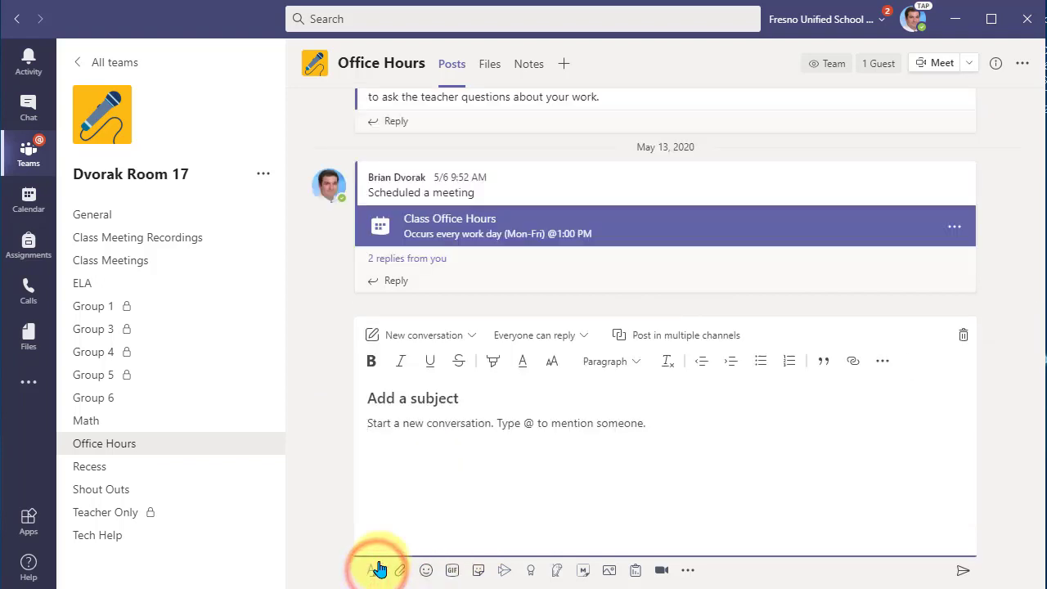
Make the post an announcement with headline and subhead 'Office Hours' and the join-meeting body text.
left_click(464, 335)
left_click(391, 394)
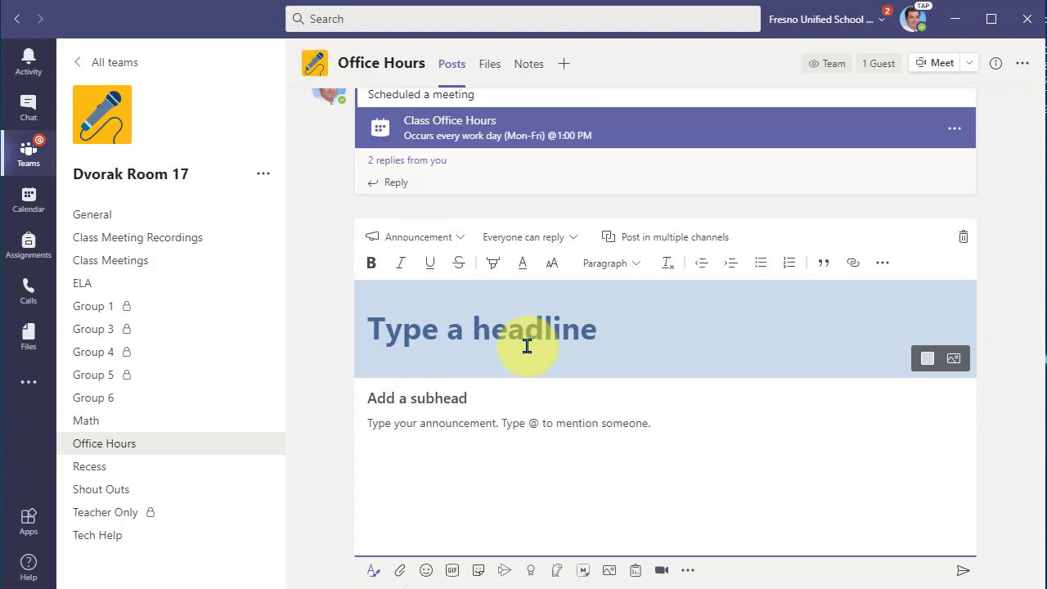
type("Office ")
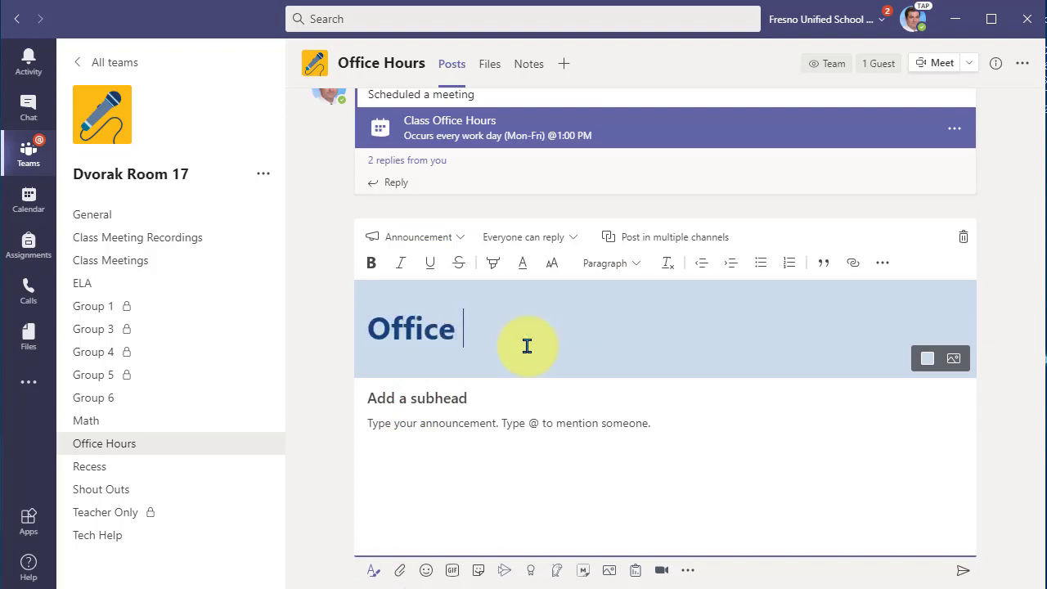
type("Hours")
left_click(446, 398)
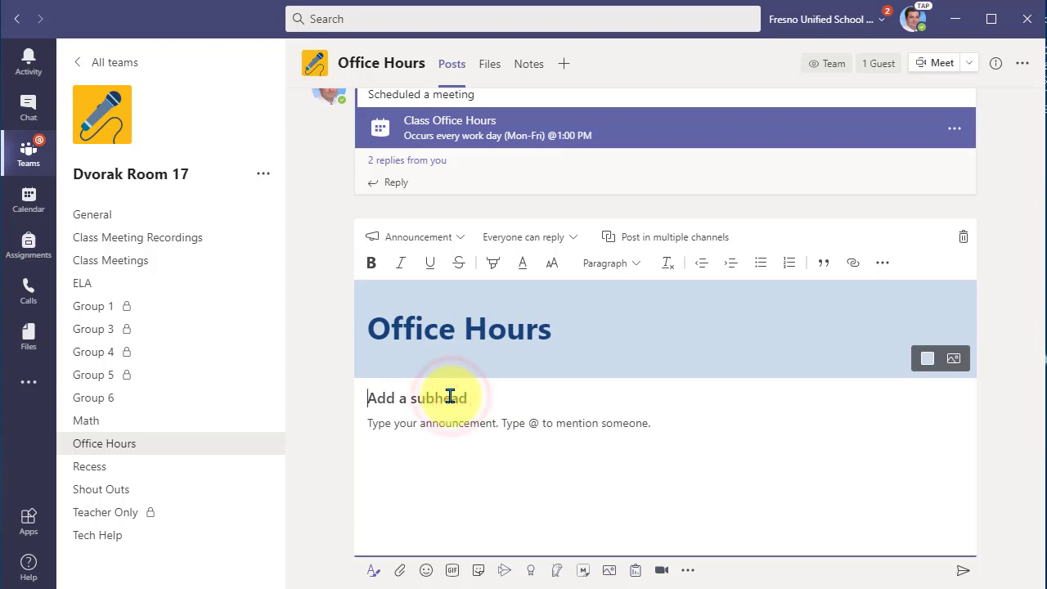
type("Office Hours")
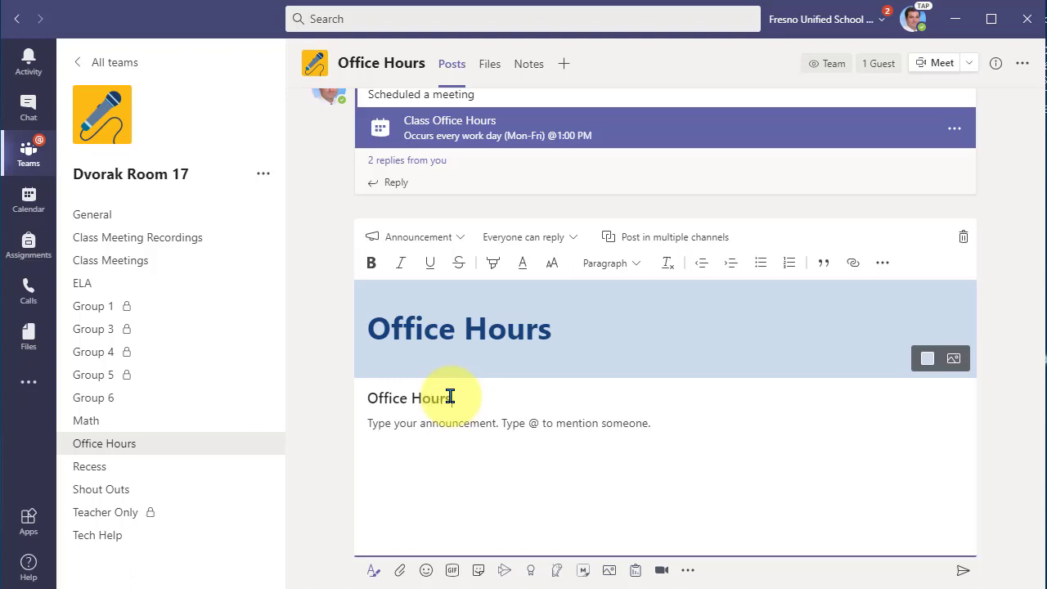
left_click(469, 425)
type("Cl")
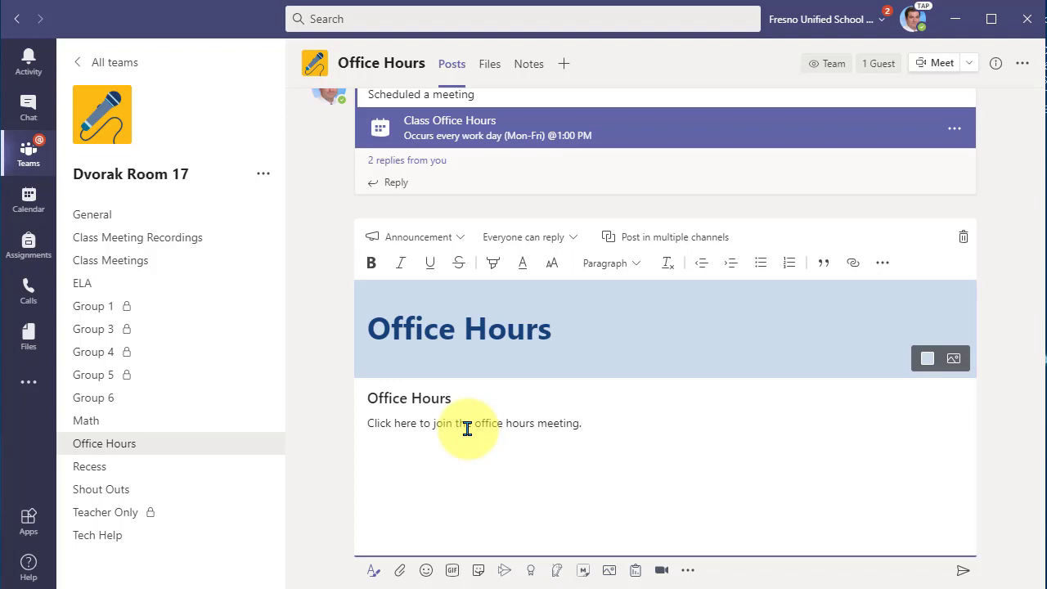
Link 'Click here' to the copied Teams meeting URL and post the announcement.
left_click_drag(368, 423, 410, 426)
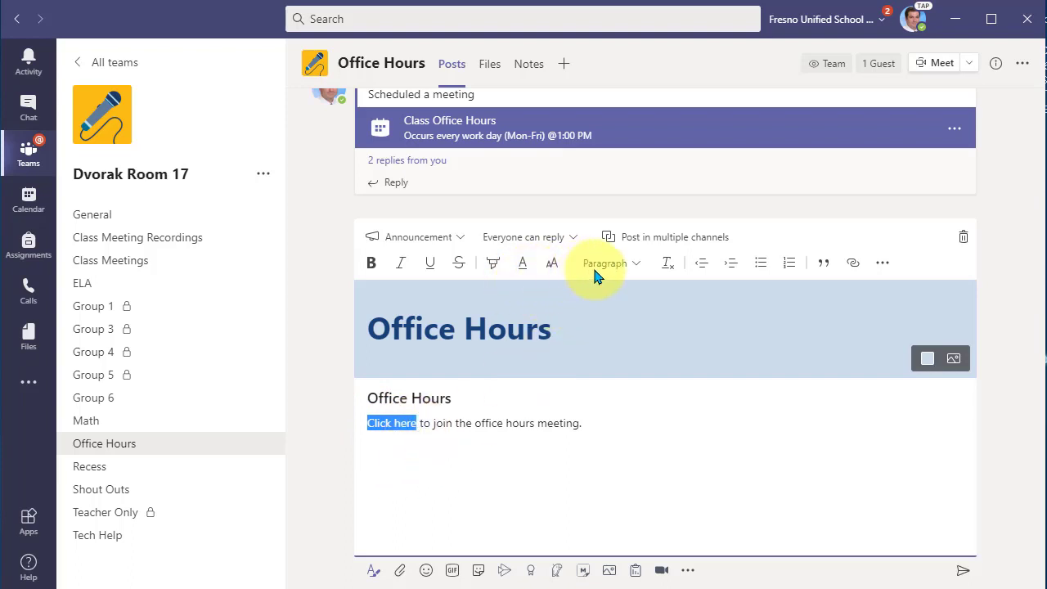
left_click(852, 265)
right_click(798, 175)
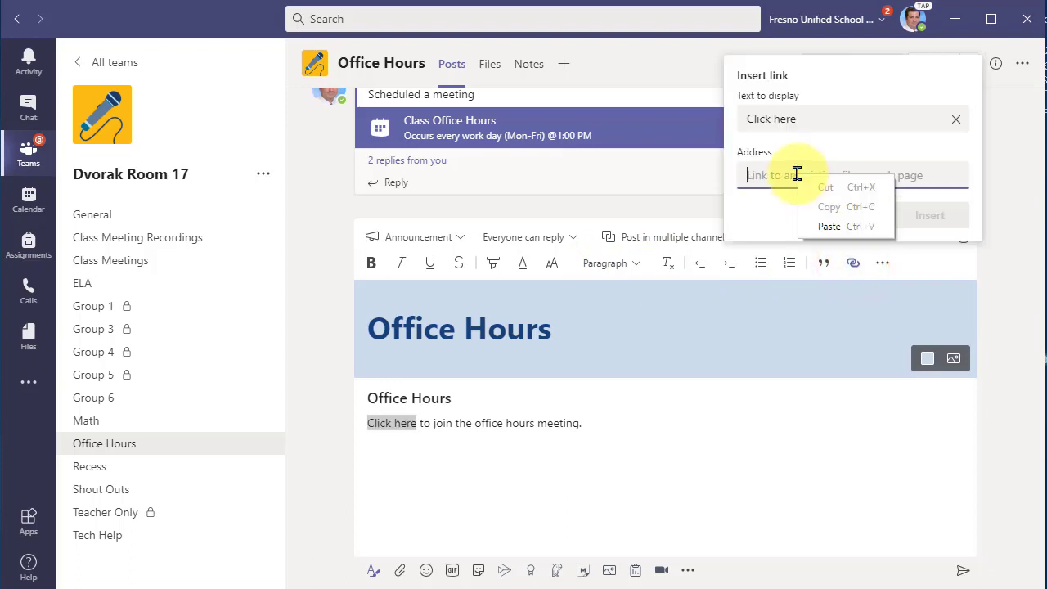
left_click(827, 225)
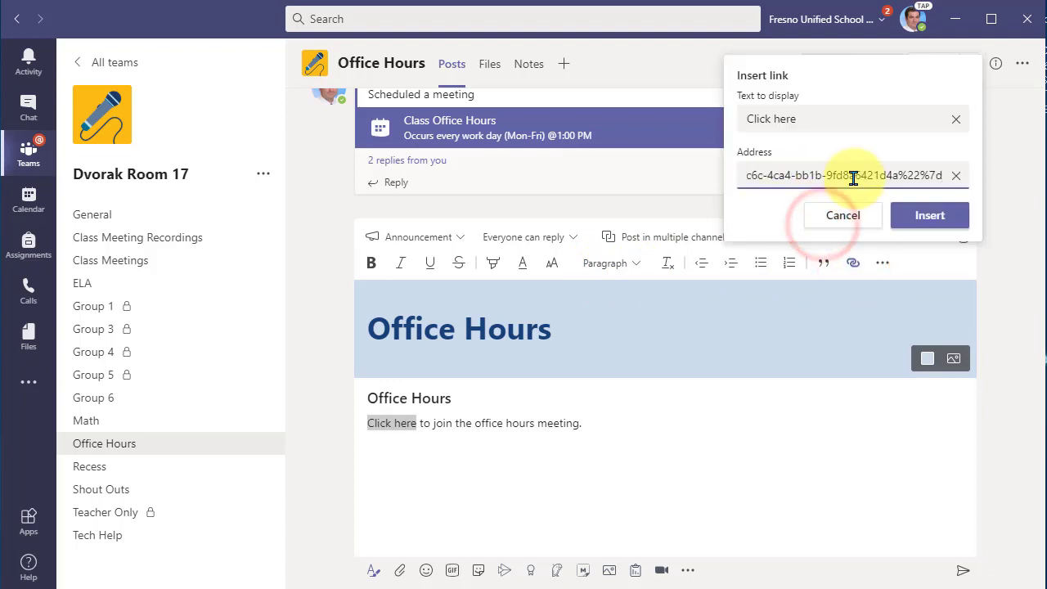
left_click(914, 216)
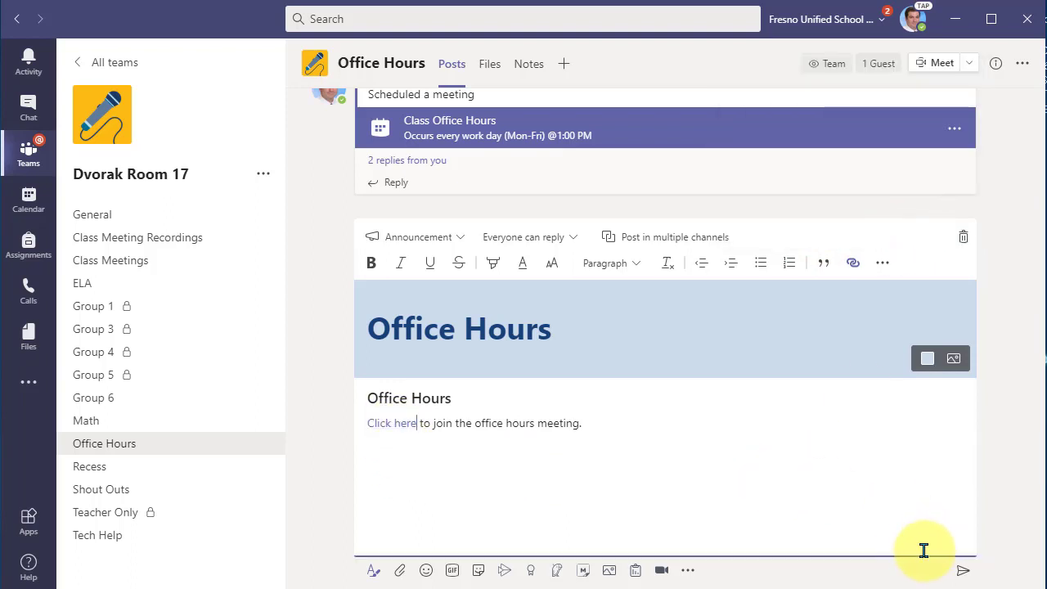
left_click(963, 575)
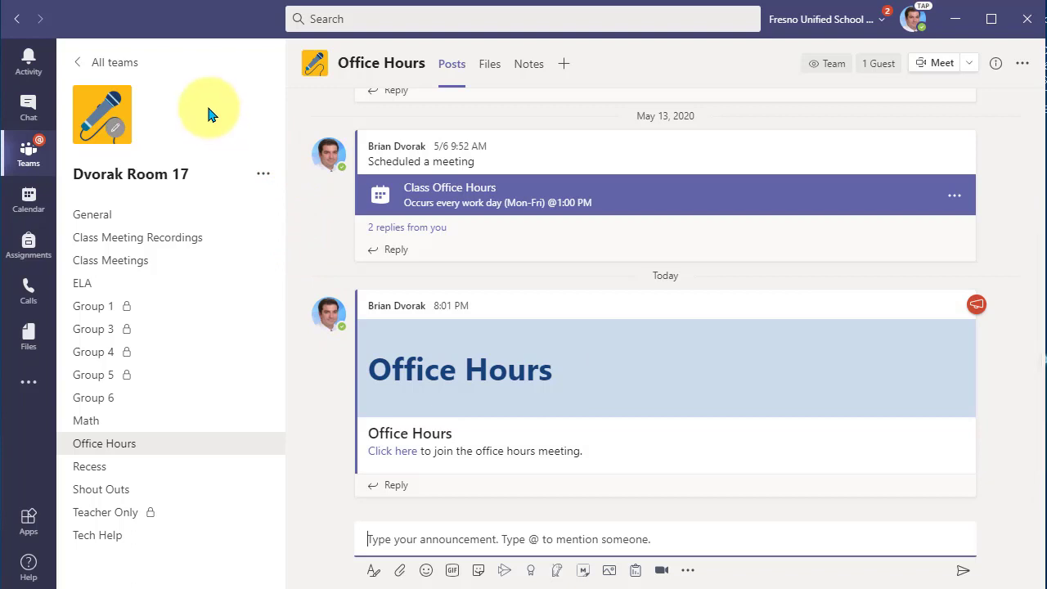
mouse_move(187, 120)
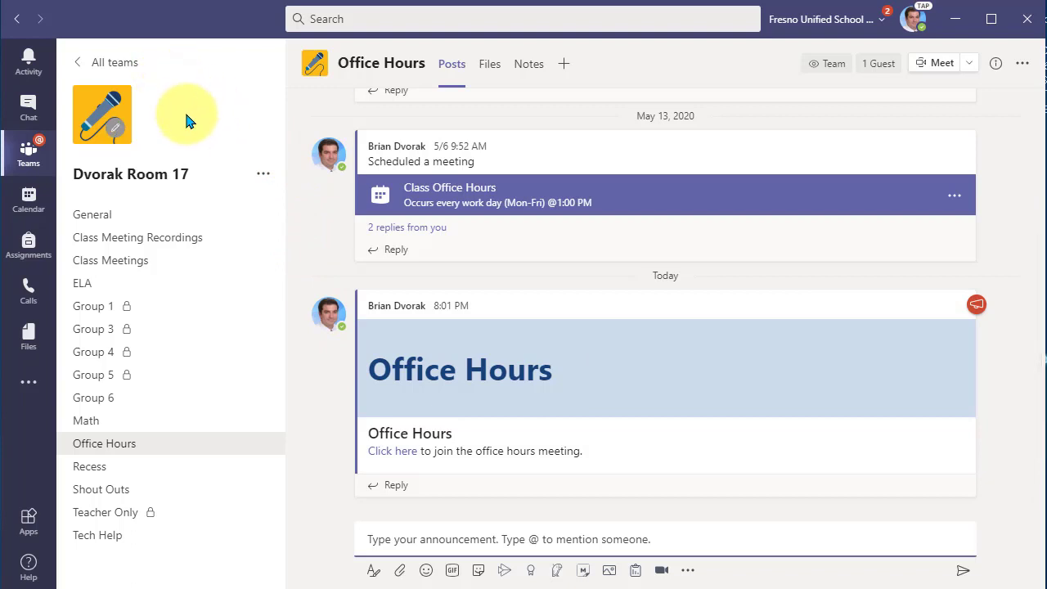
left_click(115, 447)
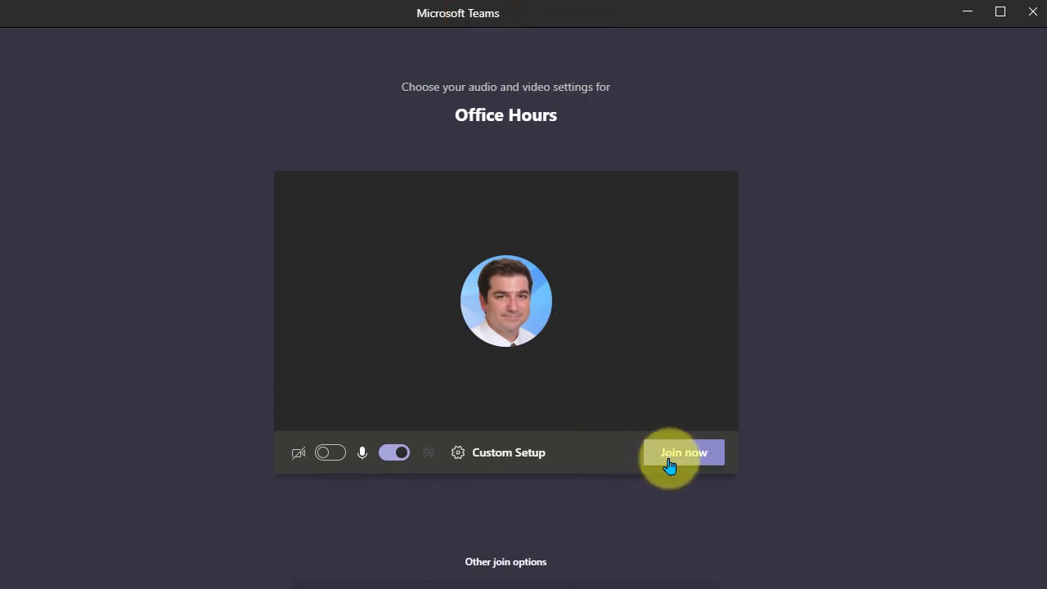
left_click(1030, 12)
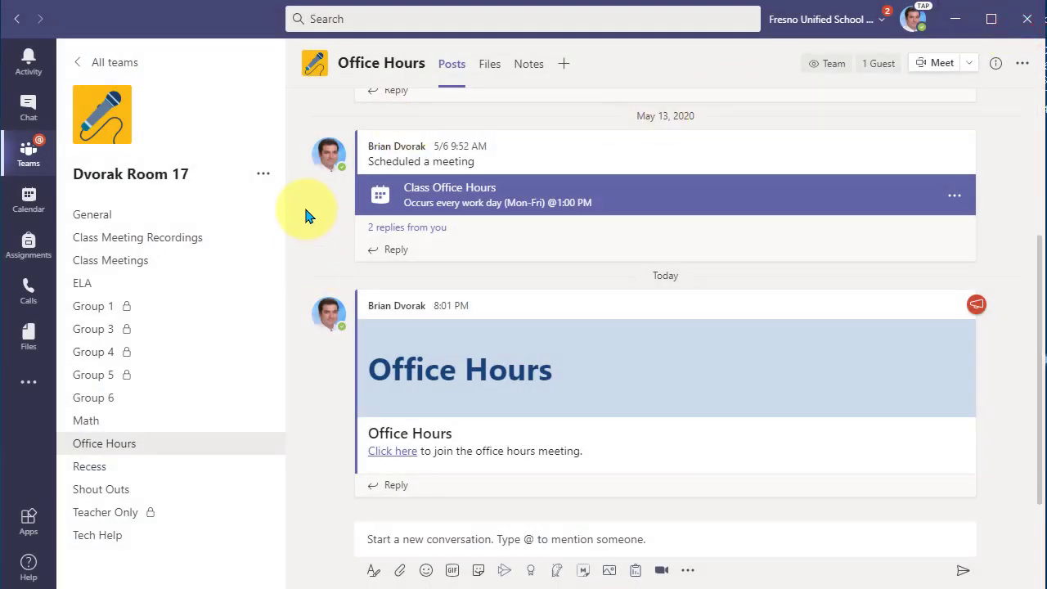
Open Class Team NTC 2020's Office Hours channel and begin a formatted Announcement post.
left_click(102, 71)
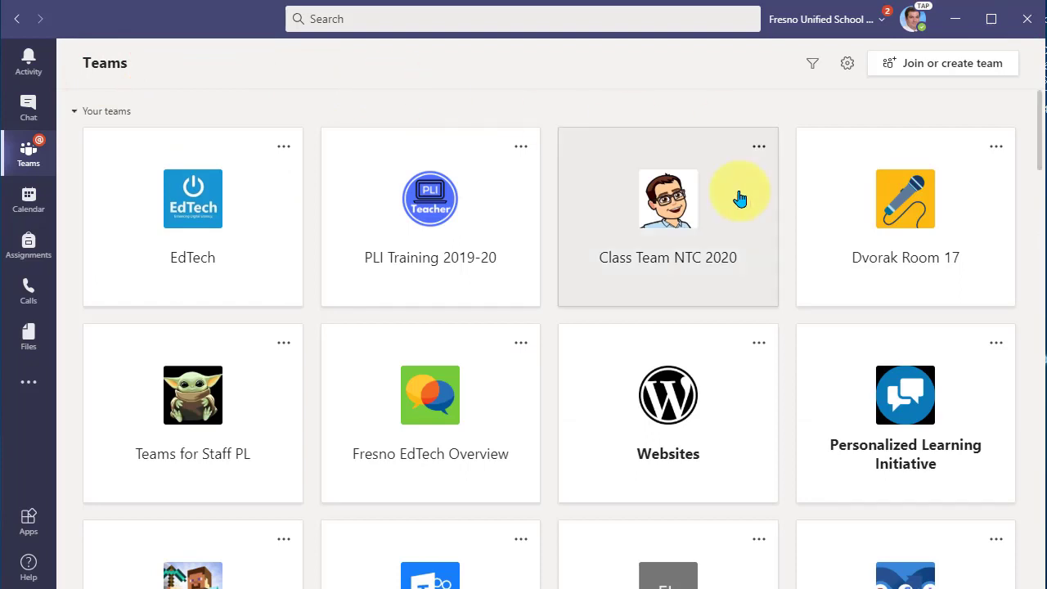
left_click(663, 260)
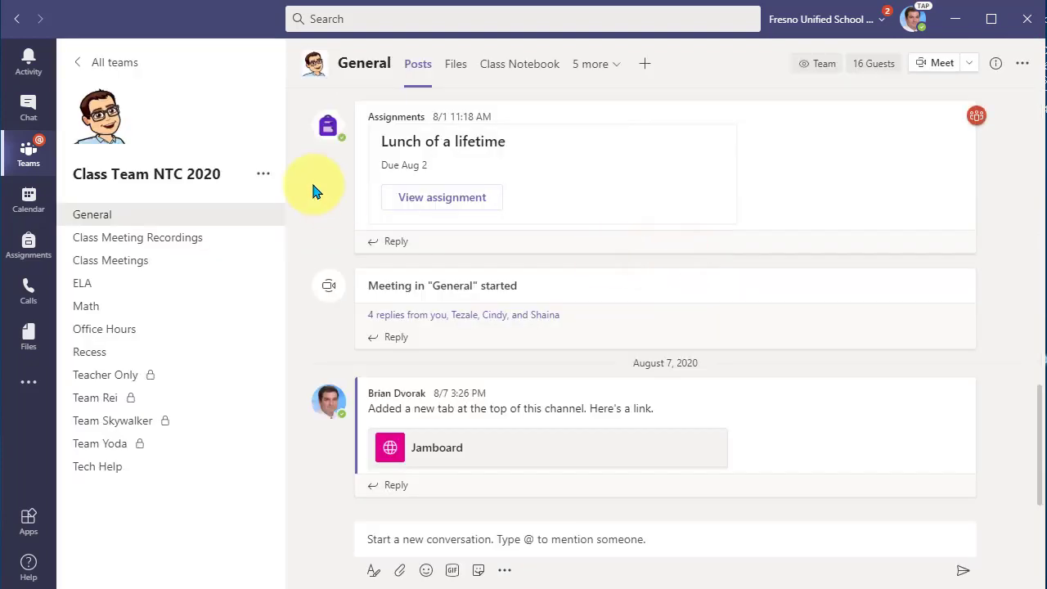
left_click(149, 337)
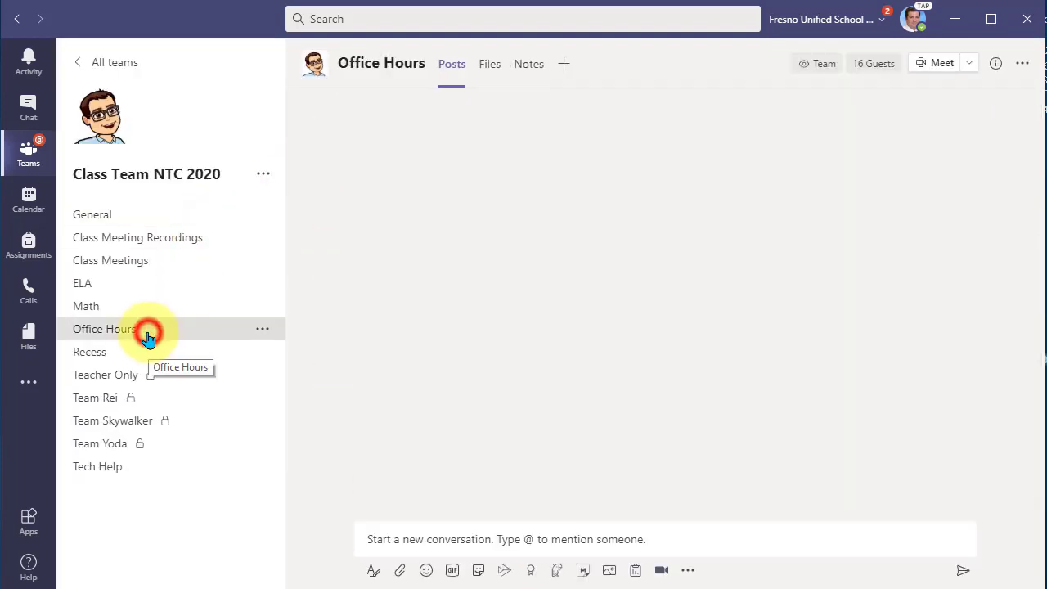
left_click(453, 538)
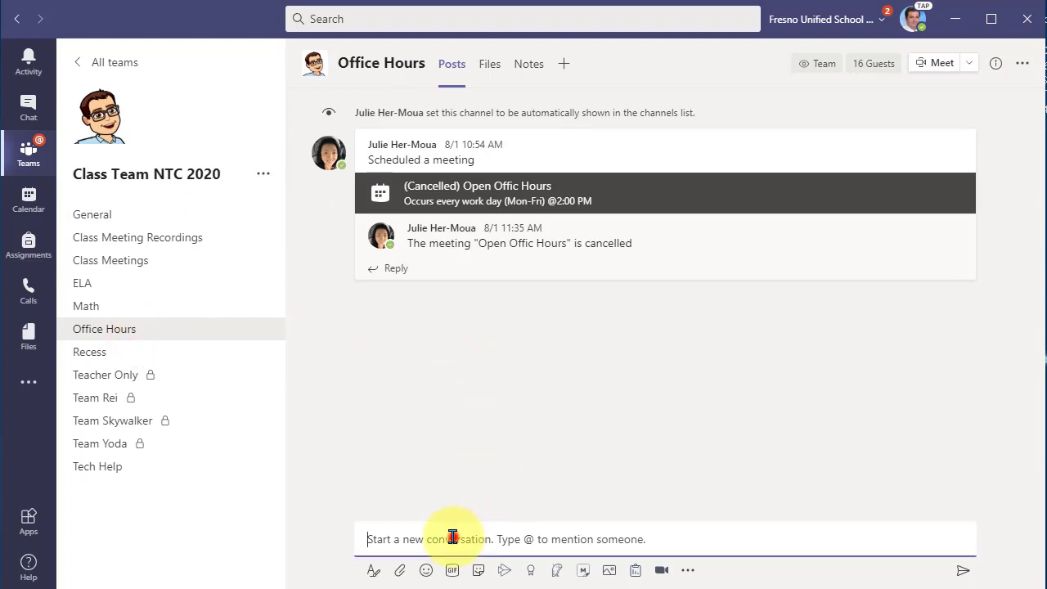
left_click(374, 571)
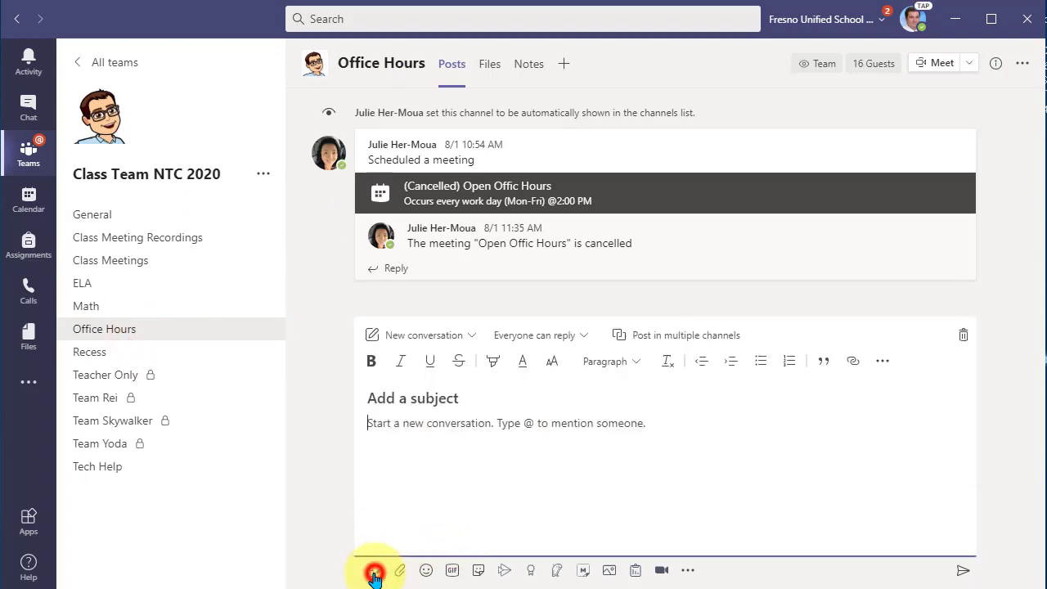
left_click(467, 338)
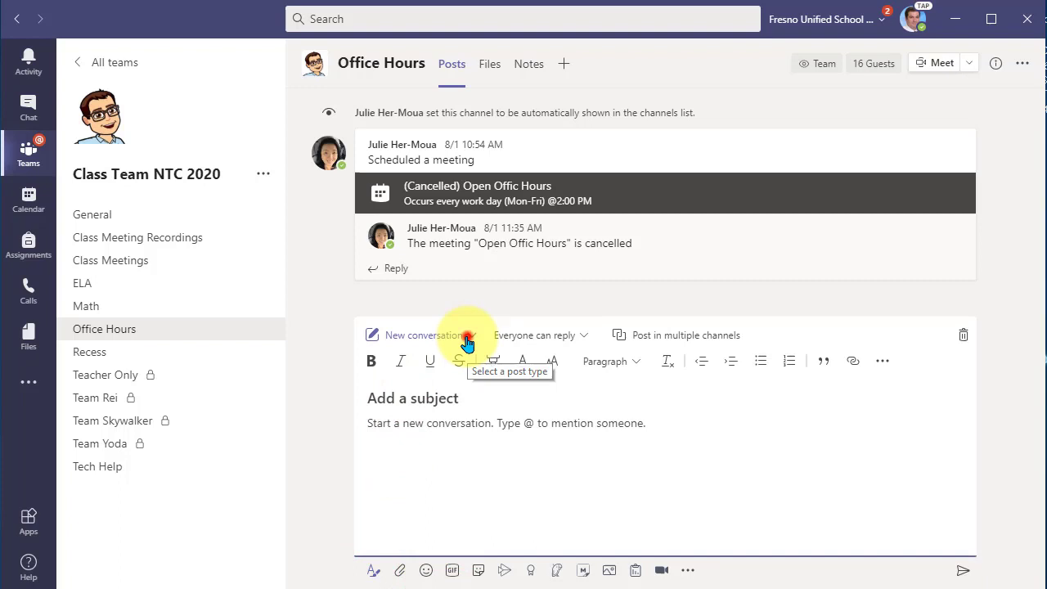
left_click(378, 393)
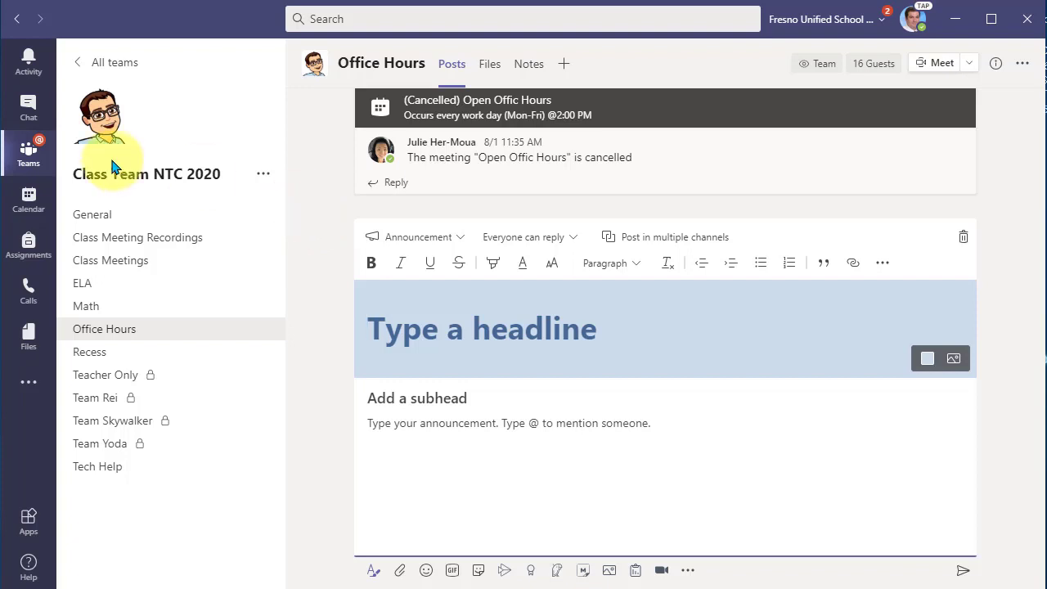
Advance the Teams calendar two weeks and open Monday Aug 24's Office Hours meeting.
left_click(30, 200)
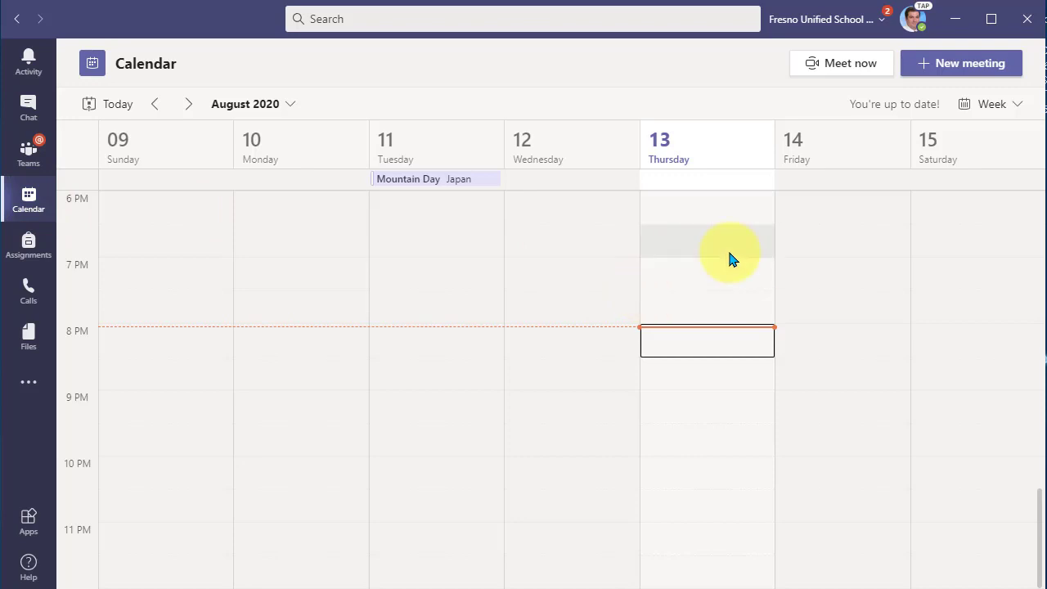
left_click(189, 104)
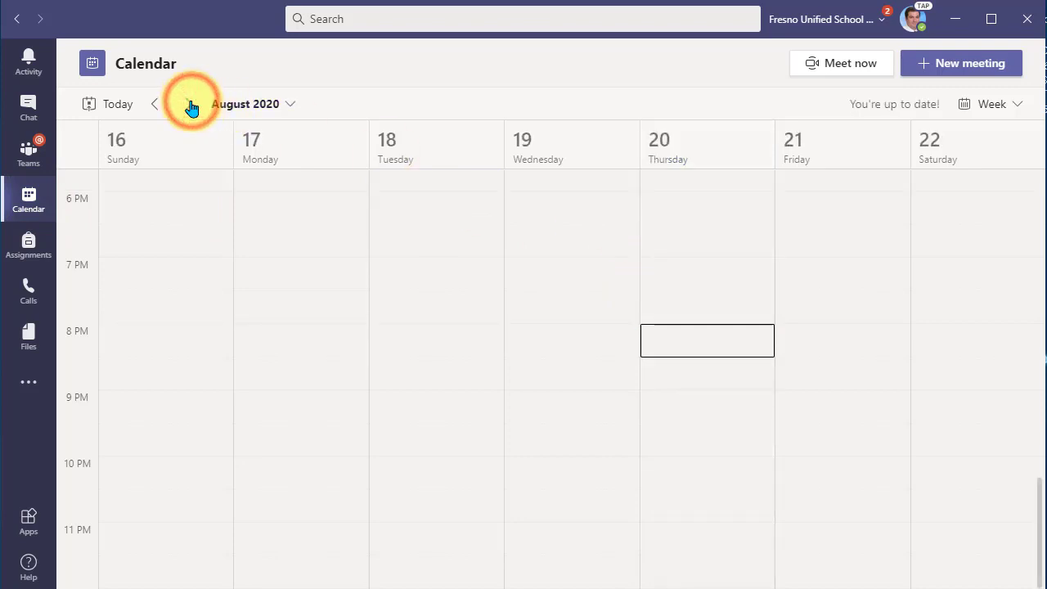
left_click(189, 104)
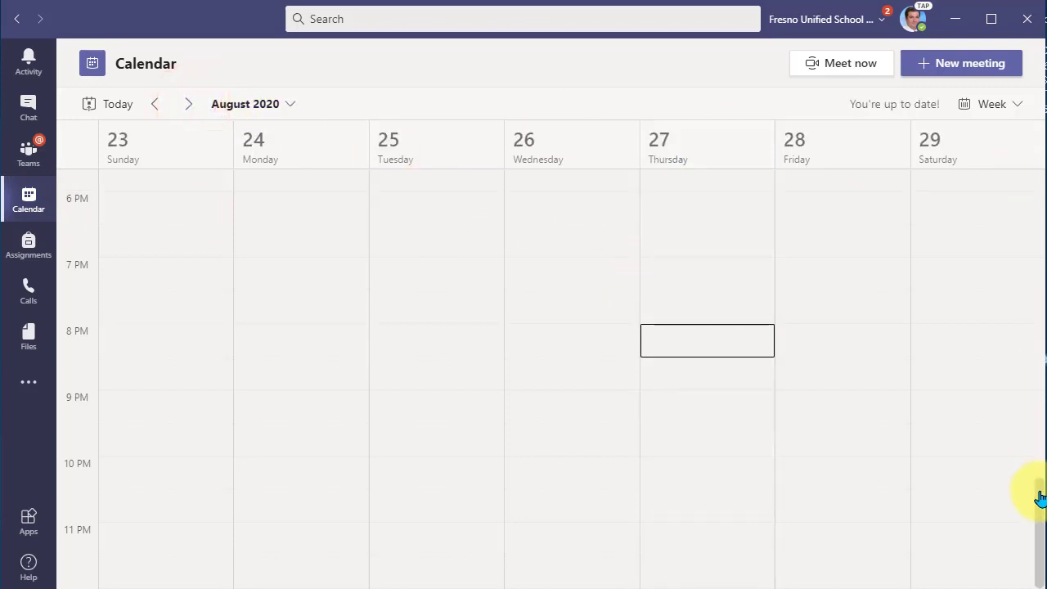
left_click_drag(1038, 491, 1036, 409)
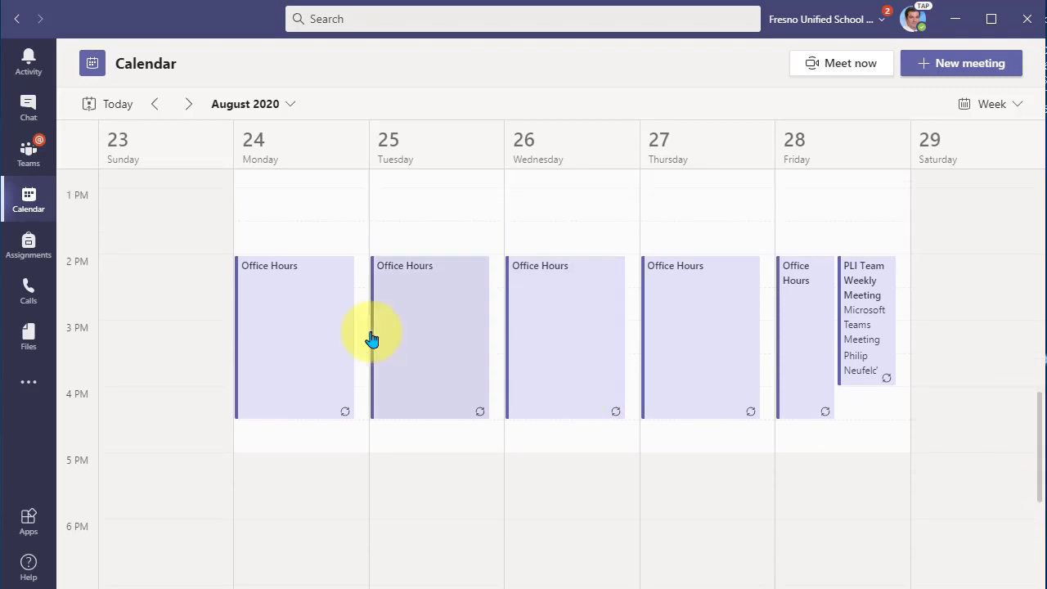
double_click(289, 335)
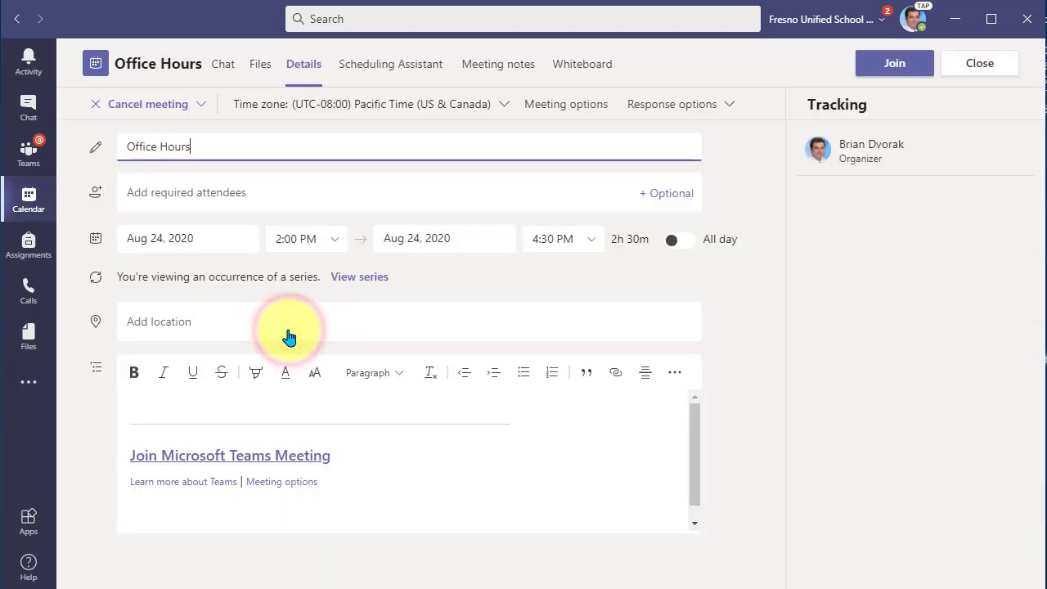
On the Office Hours meeting options page, set 'Who can bypass the lobby?' to Only me.
left_click(563, 107)
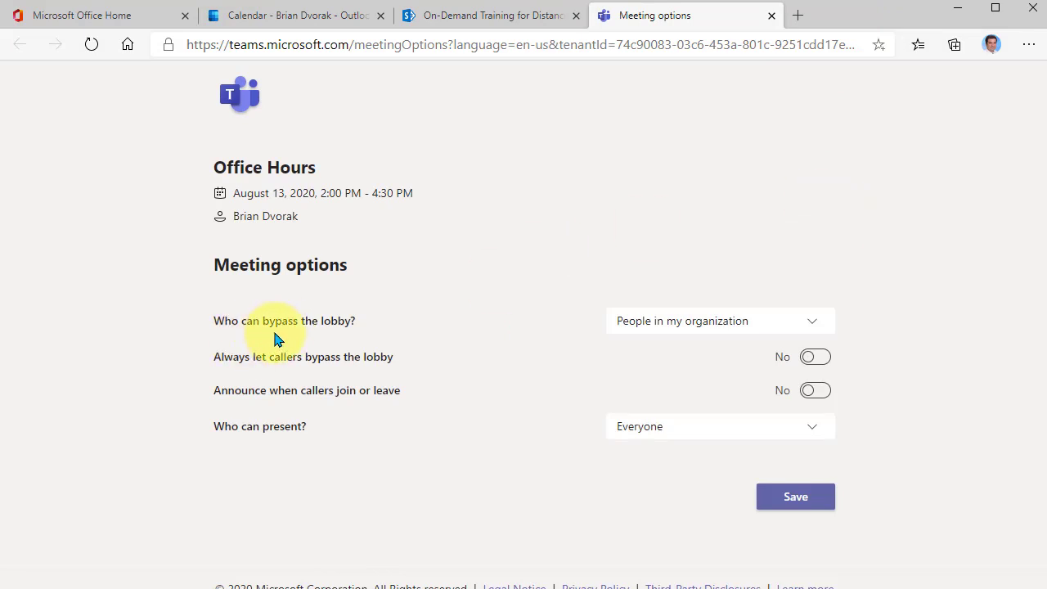
left_click(812, 329)
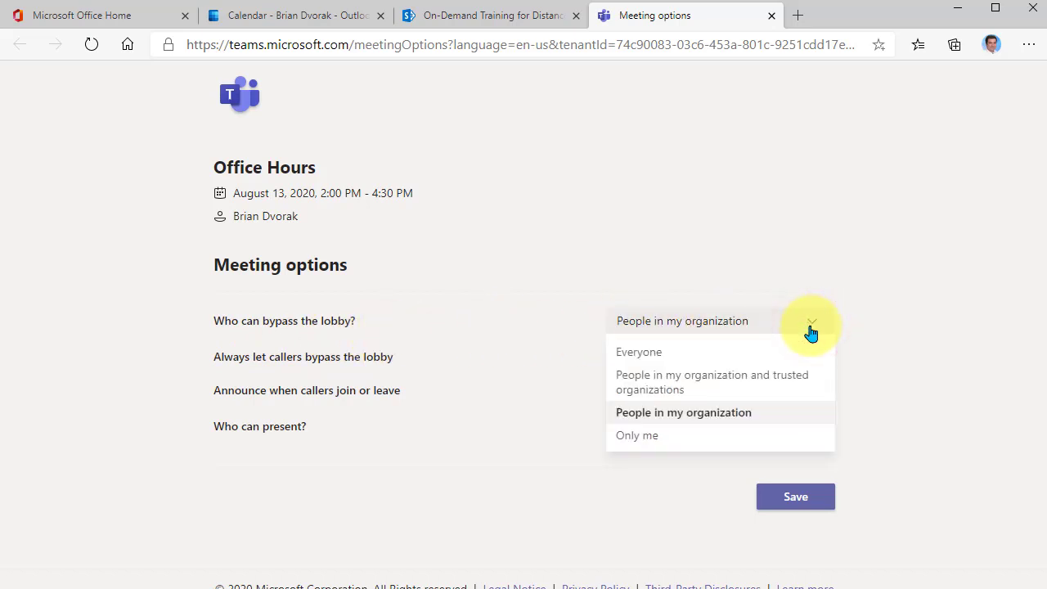
left_click(661, 439)
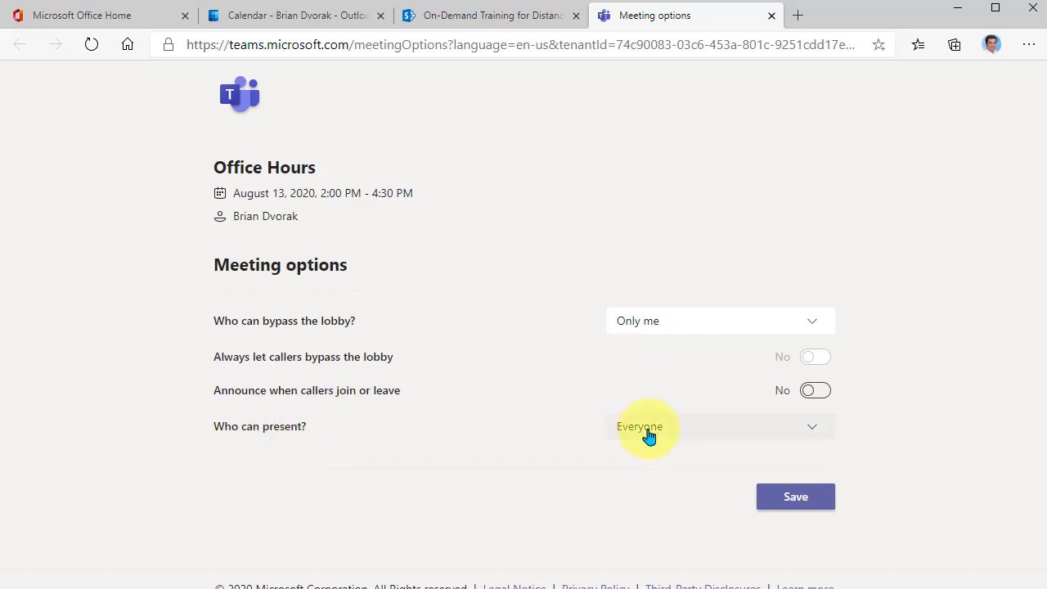
Set 'Who can present?' to Only me for the Office Hours meeting.
left_click(813, 432)
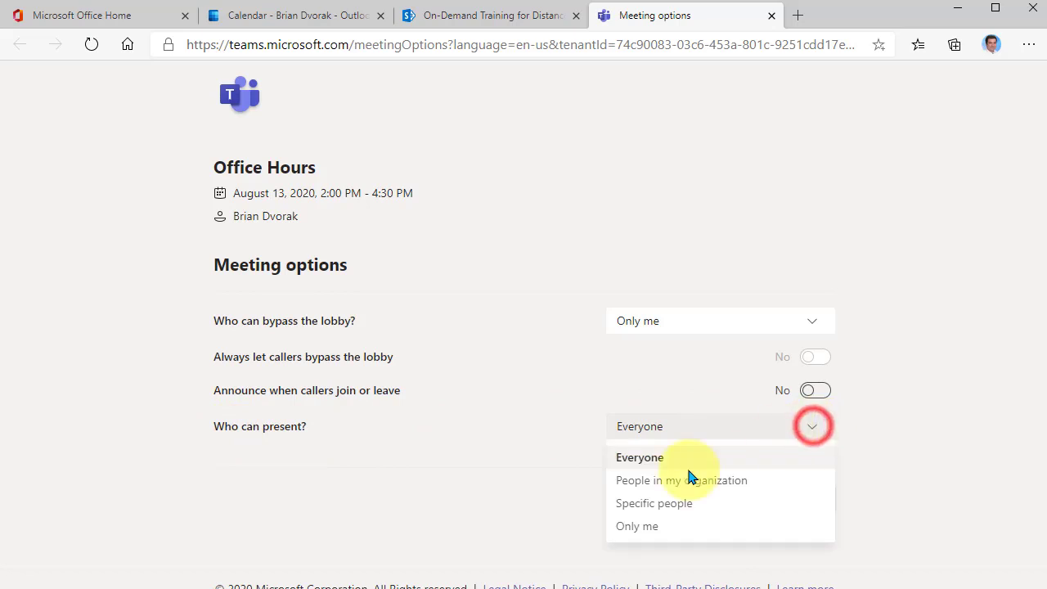
left_click(662, 528)
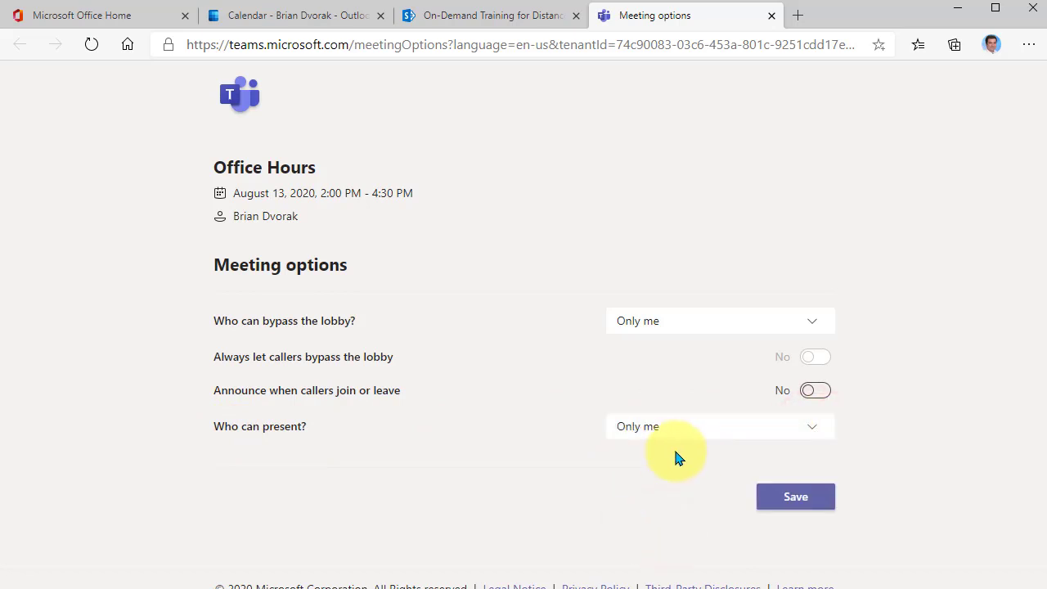